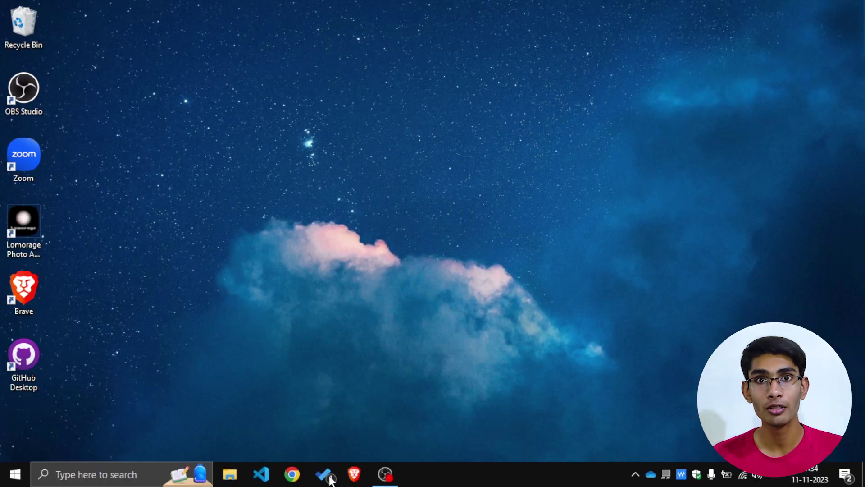
Step: Launch Chrome and load canva.com from the address bar
{"action": "left_click", "coordinate": [304, 475]}
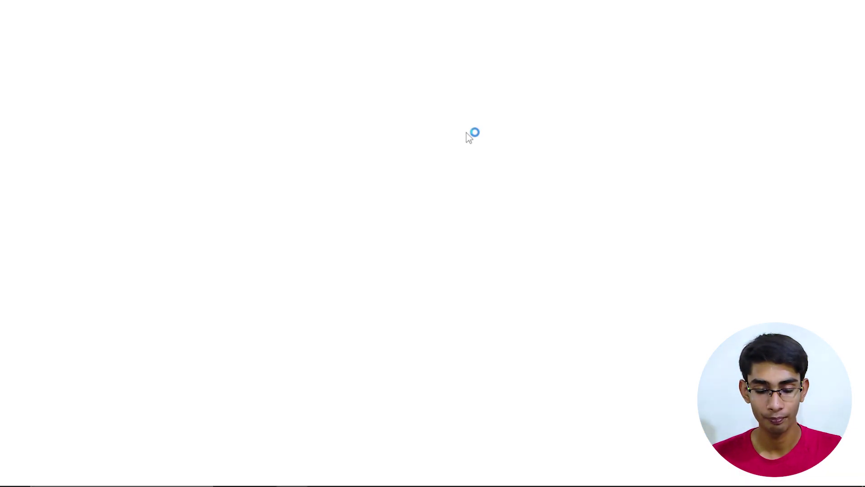
{"action": "type", "text": "ca"}
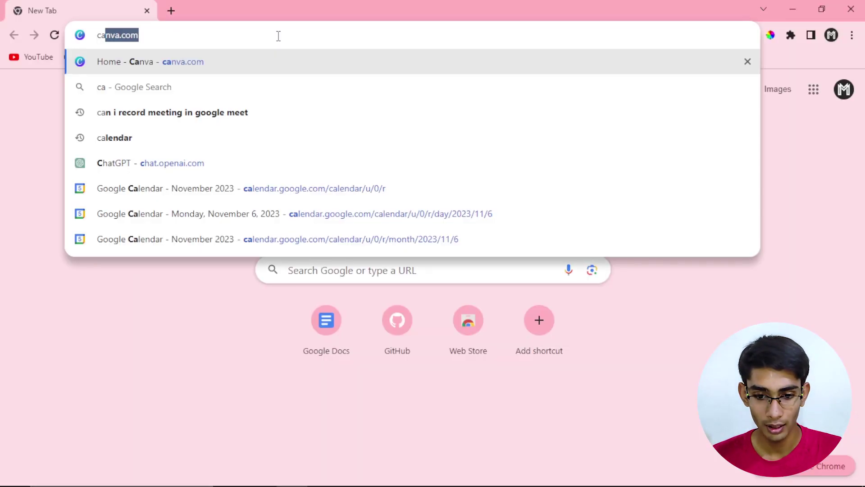
{"action": "type", "text": "nva.com"}
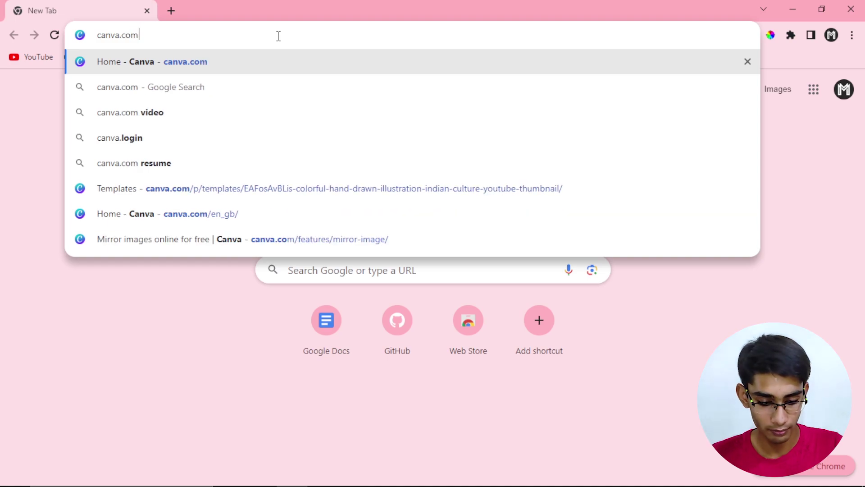
{"action": "key", "text": "Return"}
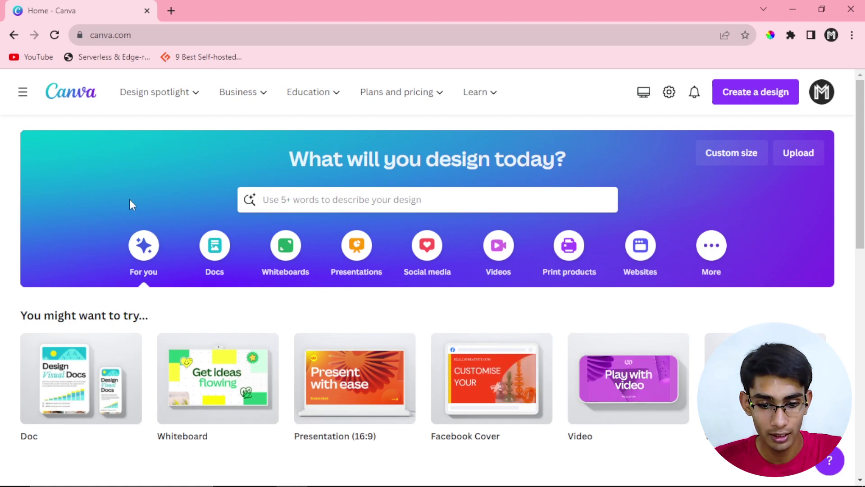
Step: Browse the Docs and Whiteboards categories, then bring up the Create a design suggestions
{"action": "scroll", "coordinate": [130, 203], "scroll_direction": "down", "scroll_amount": 1}
{"action": "scroll", "coordinate": [127, 212], "scroll_direction": "up", "scroll_amount": 1}
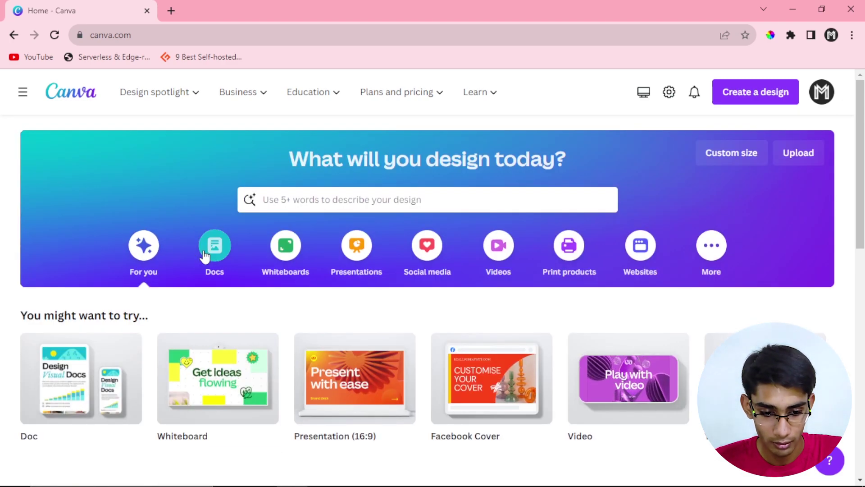
{"action": "left_click", "coordinate": [211, 255]}
{"action": "scroll", "coordinate": [266, 257], "scroll_direction": "down", "scroll_amount": 5}
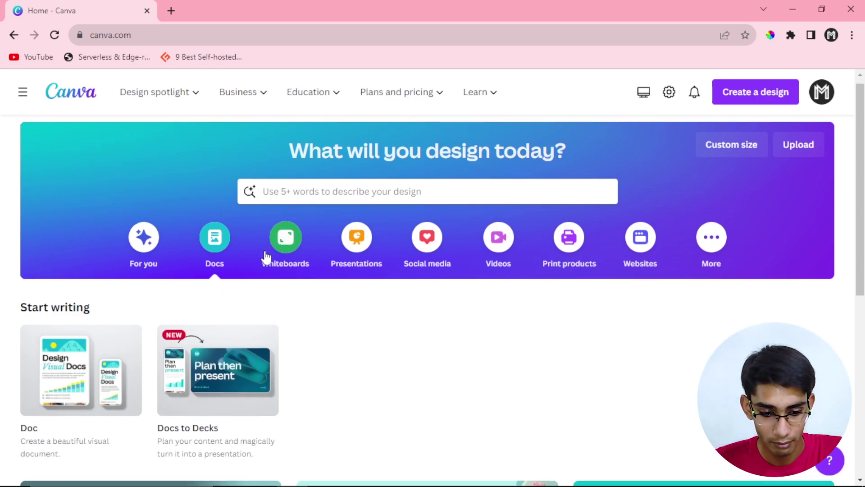
{"action": "scroll", "coordinate": [266, 256], "scroll_direction": "down", "scroll_amount": 2}
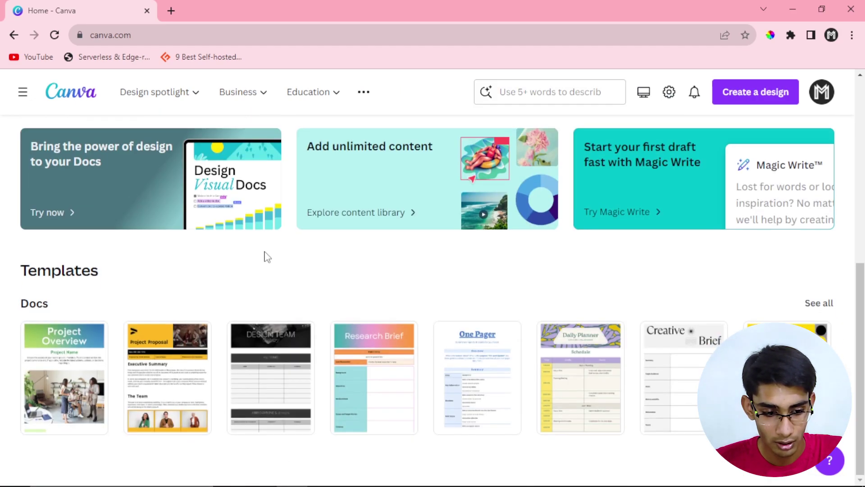
{"action": "scroll", "coordinate": [266, 245], "scroll_direction": "up", "scroll_amount": 6}
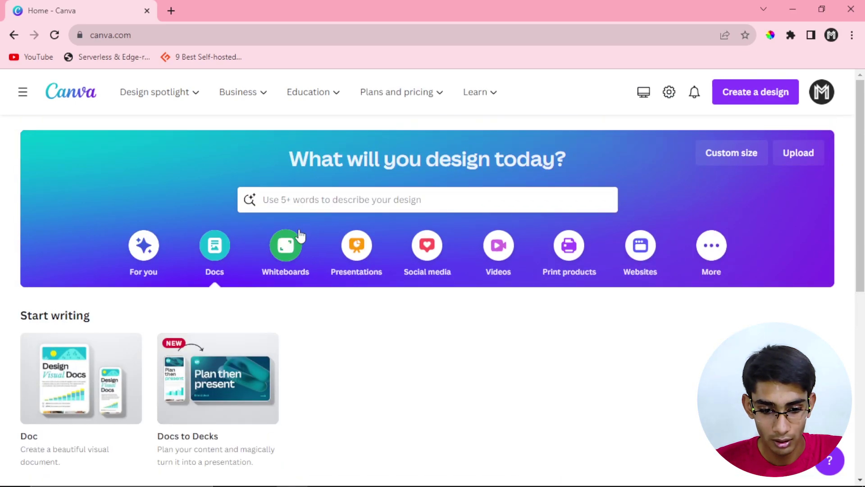
{"action": "left_click", "coordinate": [298, 238]}
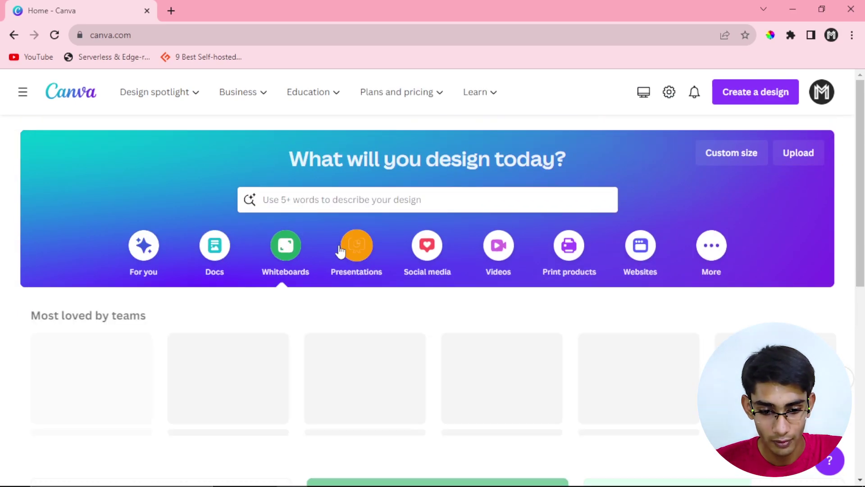
{"action": "scroll", "coordinate": [346, 218], "scroll_direction": "down", "scroll_amount": 4}
{"action": "scroll", "coordinate": [347, 166], "scroll_direction": "up", "scroll_amount": 2}
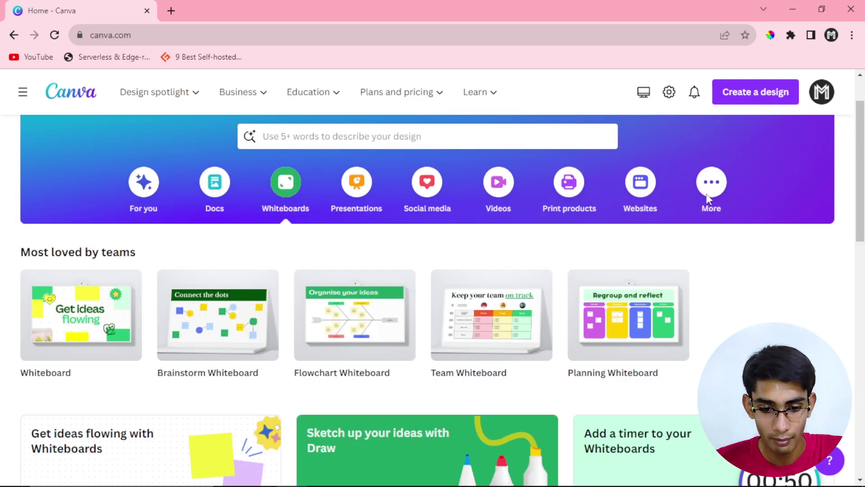
{"action": "scroll", "coordinate": [529, 265], "scroll_direction": "up", "scroll_amount": 2}
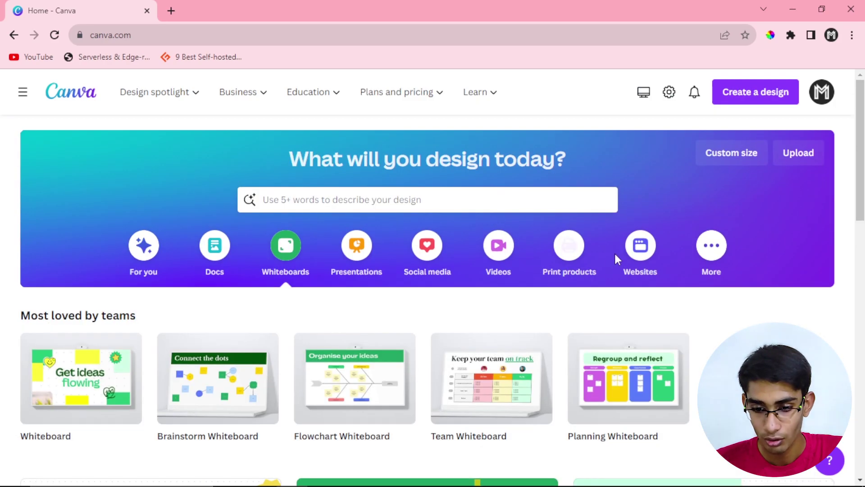
{"action": "left_click", "coordinate": [734, 98]}
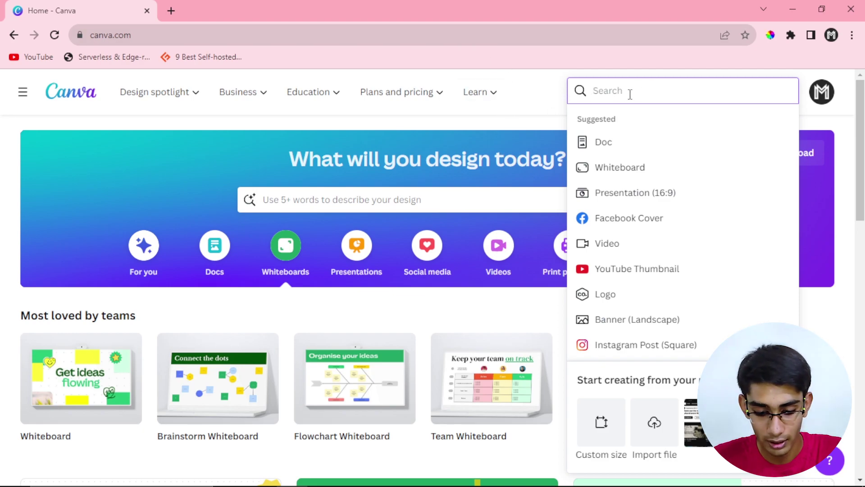
Step: Search design types for 'insta post' and look over the Custom size options
{"action": "type", "text": "insta"}
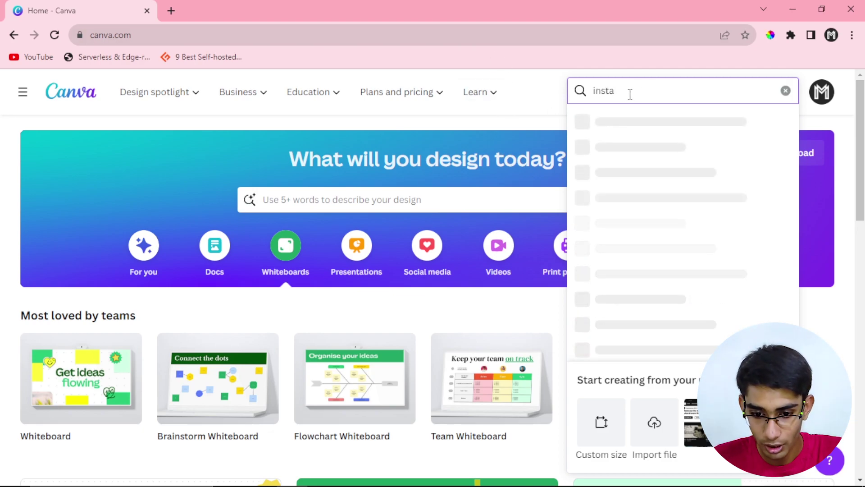
{"action": "type", "text": " post"}
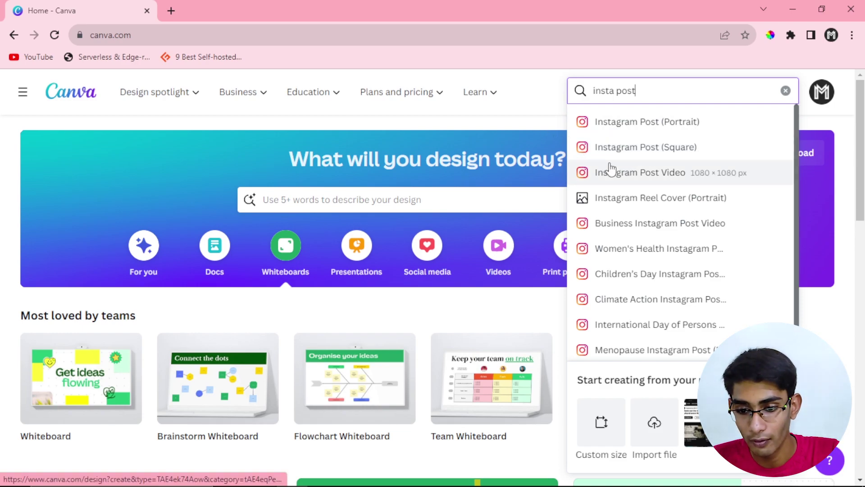
{"action": "left_click", "coordinate": [548, 129]}
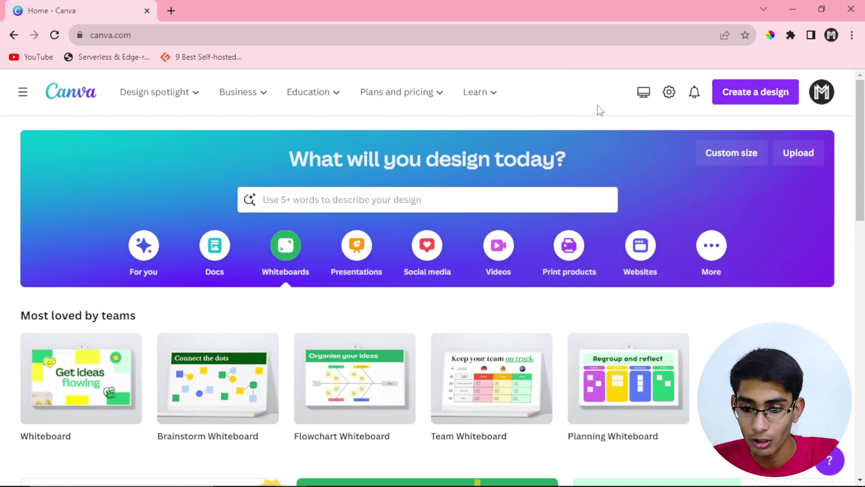
{"action": "left_click", "coordinate": [732, 107]}
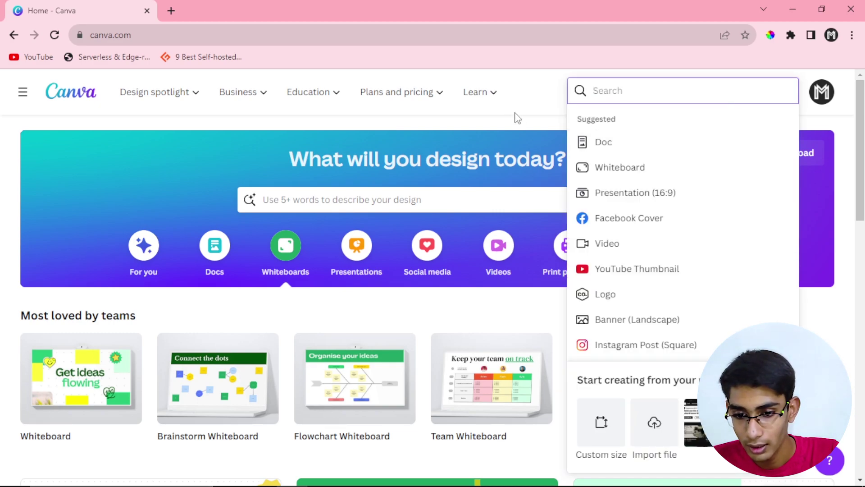
{"action": "left_click", "coordinate": [601, 422]}
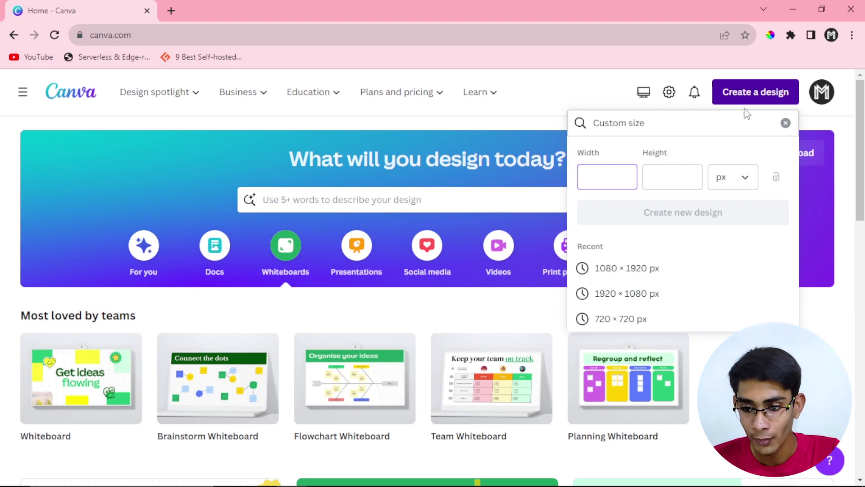
{"action": "left_click", "coordinate": [695, 106]}
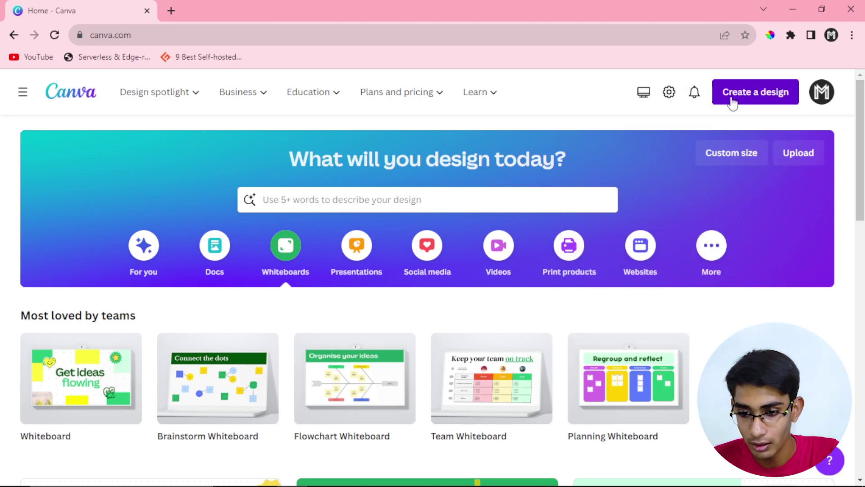
Step: Create a new Instagram Post (Square) design
{"action": "left_click", "coordinate": [732, 100]}
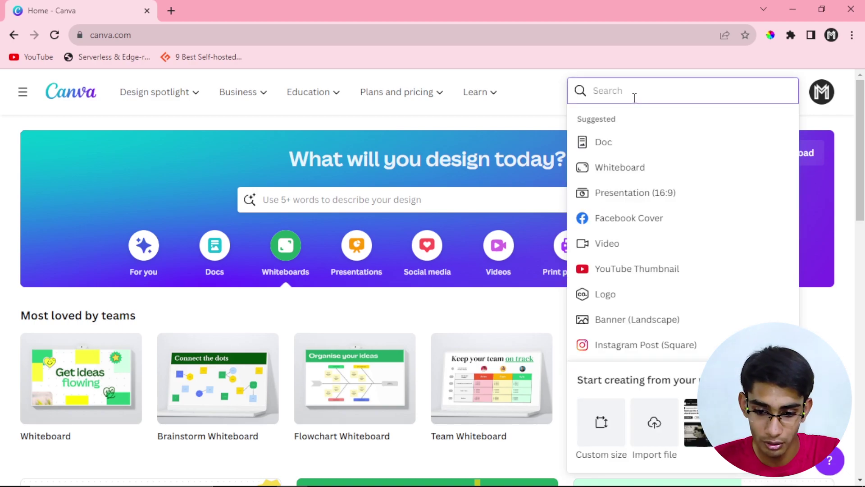
{"action": "scroll", "coordinate": [612, 336], "scroll_direction": "down", "scroll_amount": 1}
{"action": "scroll", "coordinate": [613, 336], "scroll_direction": "down", "scroll_amount": 2}
{"action": "left_click", "coordinate": [604, 286]}
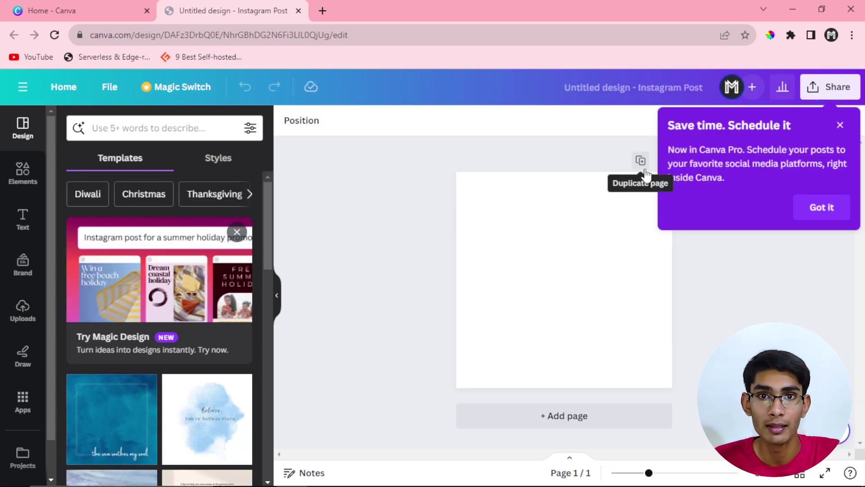
Step: Dismiss the Schedule popup and apply the blue watercolour 'Believe. You're halfway there.' template
{"action": "left_click", "coordinate": [833, 209]}
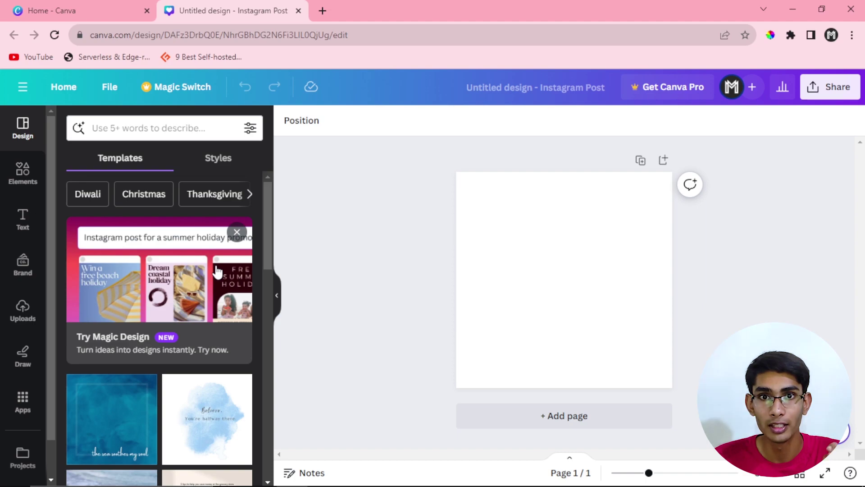
{"action": "scroll", "coordinate": [216, 273], "scroll_direction": "down", "scroll_amount": 3}
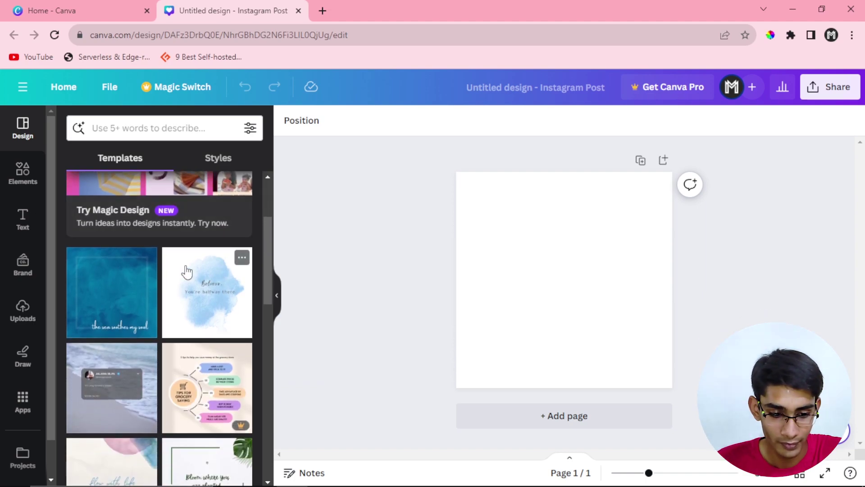
{"action": "scroll", "coordinate": [167, 290], "scroll_direction": "down", "scroll_amount": 2}
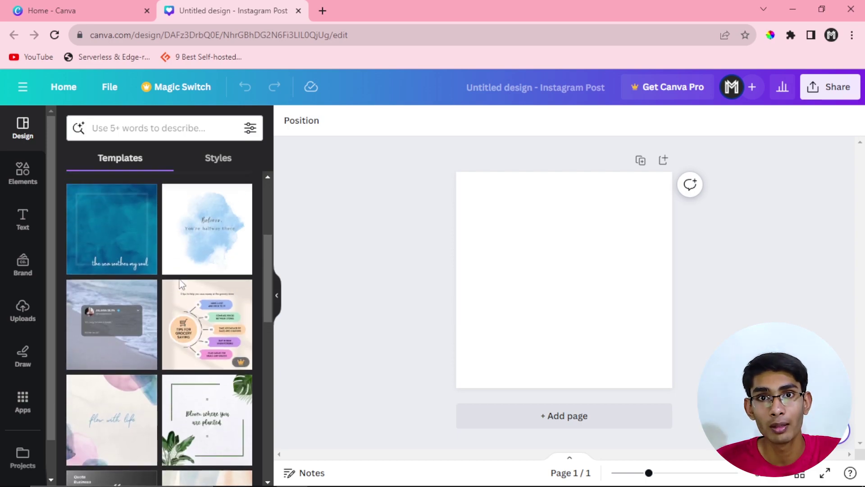
{"action": "left_click", "coordinate": [201, 245]}
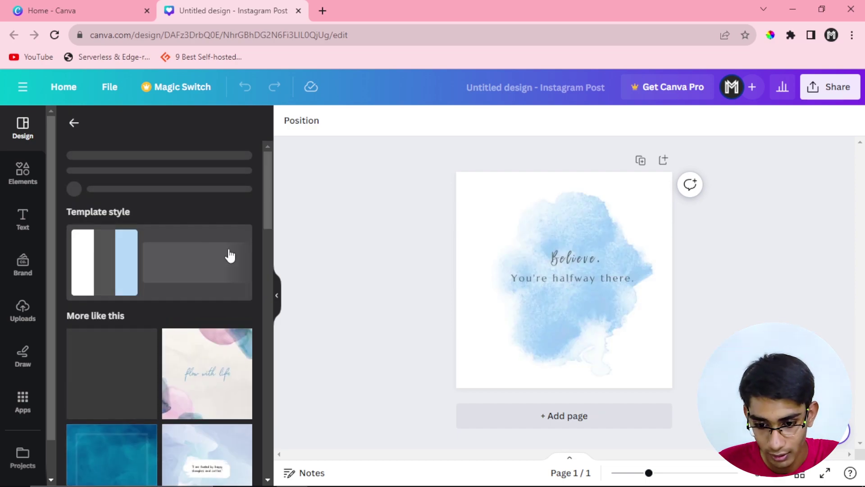
Step: Return to the full templates list and browse further down it
{"action": "scroll", "coordinate": [170, 272], "scroll_direction": "down", "scroll_amount": 5}
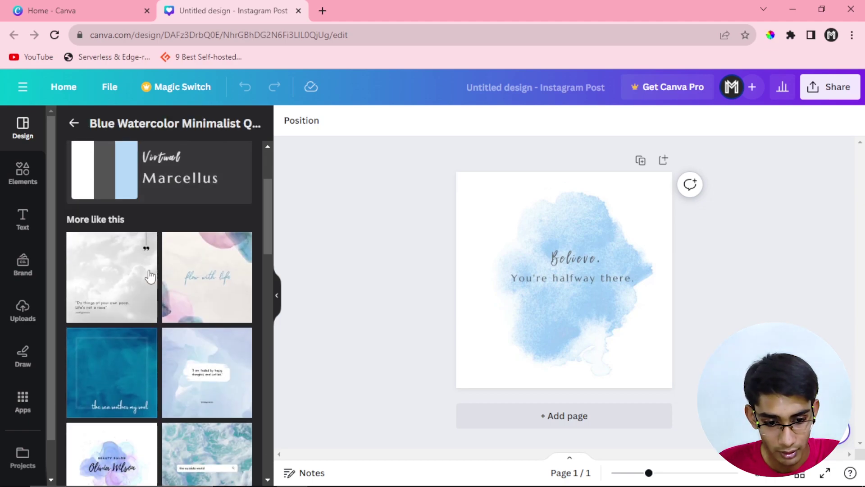
{"action": "scroll", "coordinate": [149, 276], "scroll_direction": "down", "scroll_amount": 2}
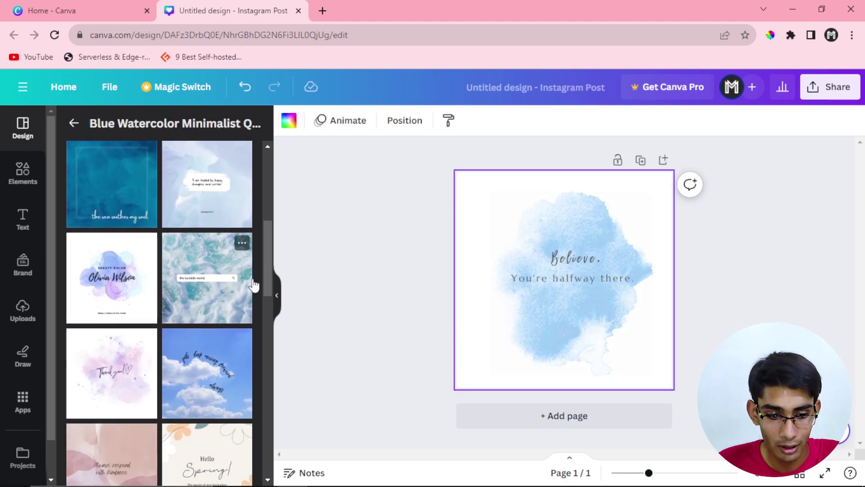
{"action": "scroll", "coordinate": [142, 265], "scroll_direction": "down", "scroll_amount": 3}
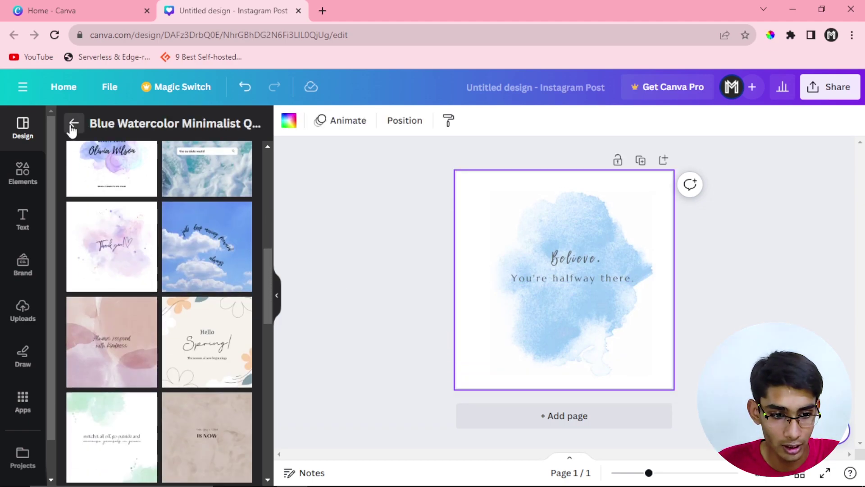
{"action": "left_click", "coordinate": [74, 123]}
{"action": "scroll", "coordinate": [142, 279], "scroll_direction": "down", "scroll_amount": 5}
{"action": "scroll", "coordinate": [141, 280], "scroll_direction": "down", "scroll_amount": 7}
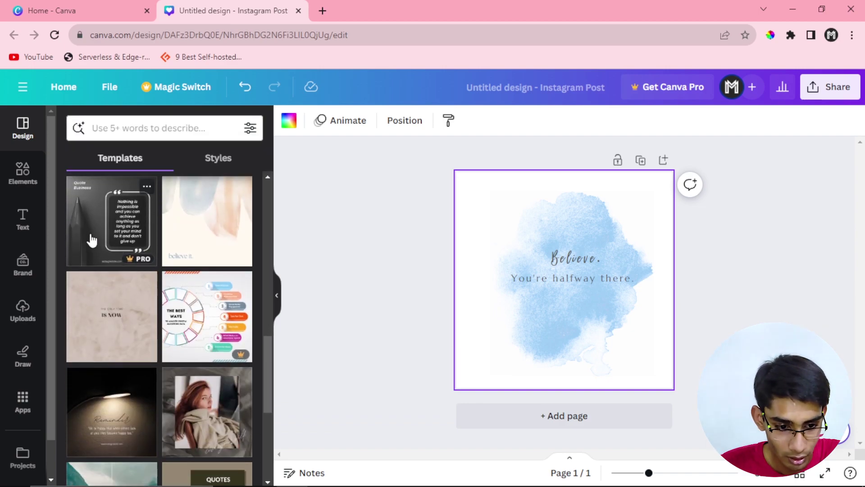
{"action": "scroll", "coordinate": [103, 265], "scroll_direction": "down", "scroll_amount": 2}
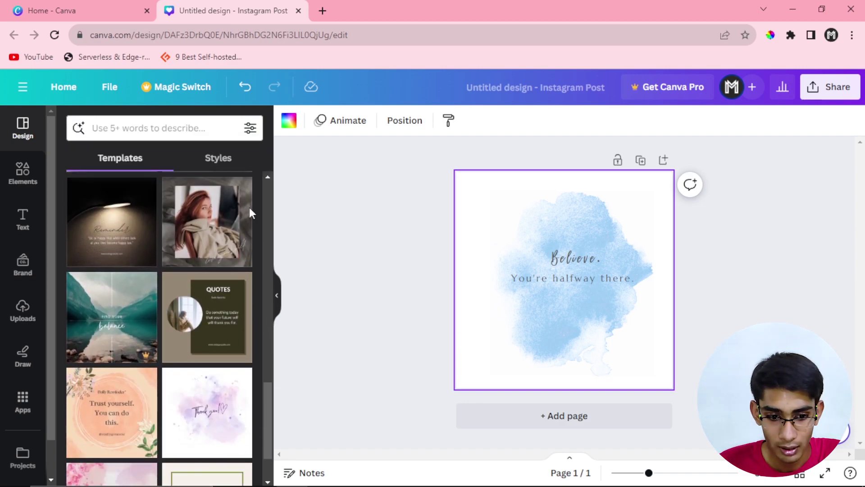
Step: Search the templates for 'nature' and scroll through the results
{"action": "left_click", "coordinate": [134, 134]}
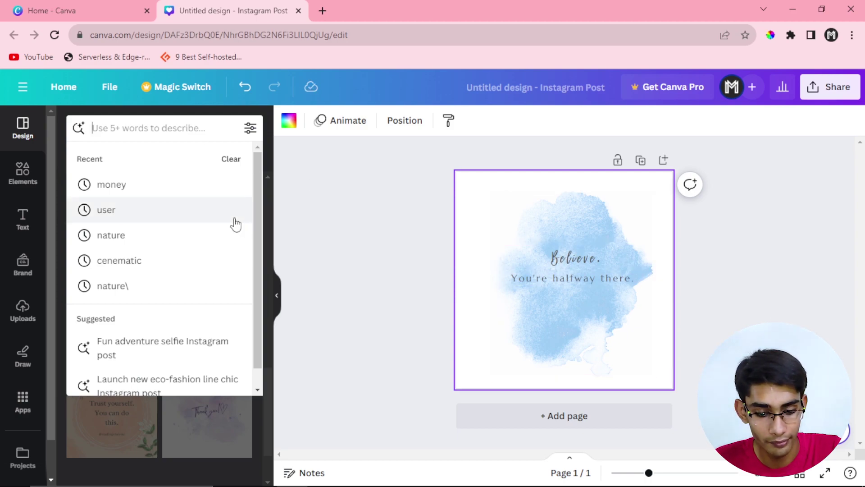
{"action": "type", "text": "natu"}
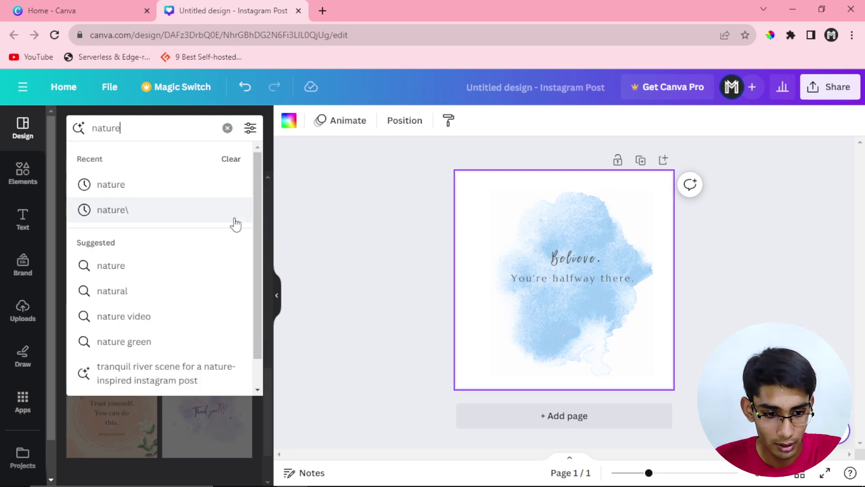
{"action": "type", "text": "re"}
{"action": "left_click", "coordinate": [226, 188]}
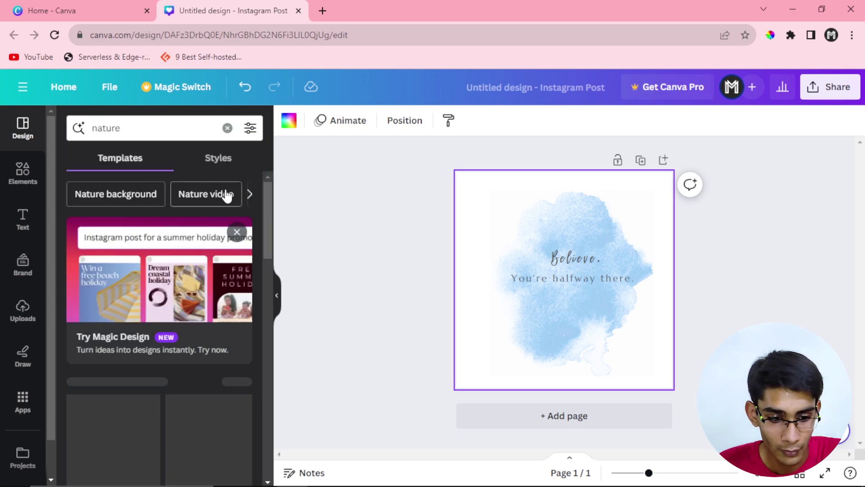
{"action": "scroll", "coordinate": [175, 204], "scroll_direction": "down", "scroll_amount": 5}
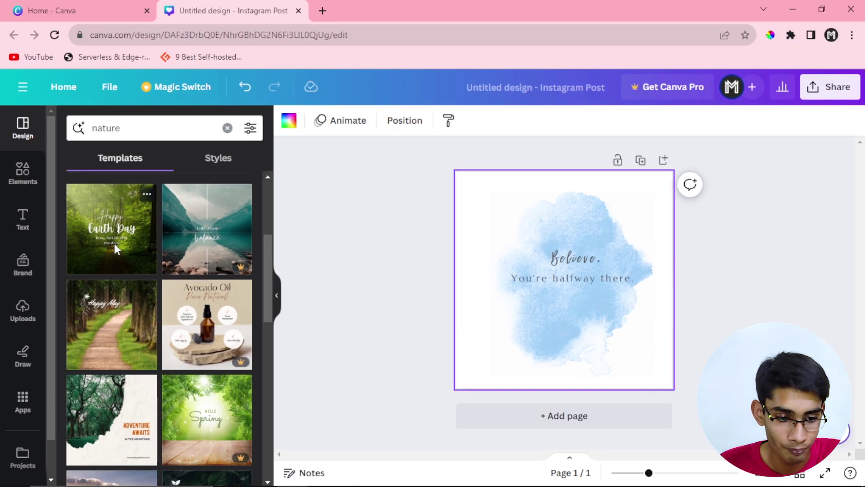
Step: Apply the Happy Earth Day template and select its forest background photo
{"action": "left_click", "coordinate": [115, 246]}
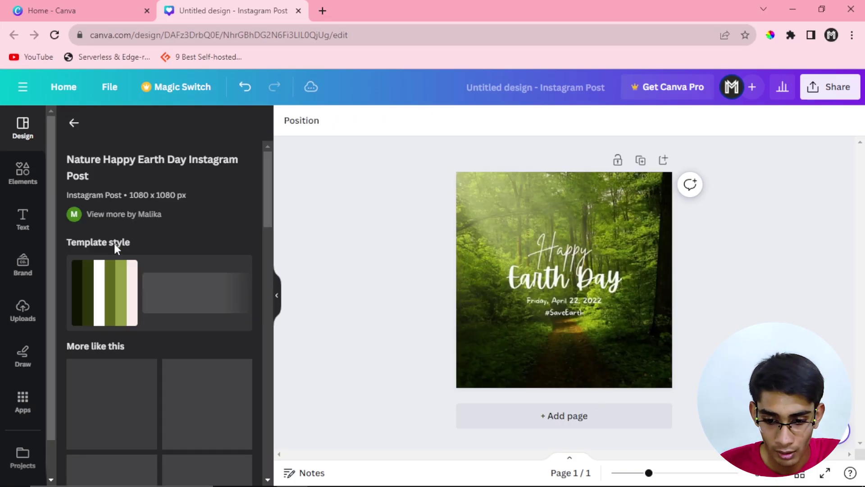
{"action": "left_click", "coordinate": [496, 293]}
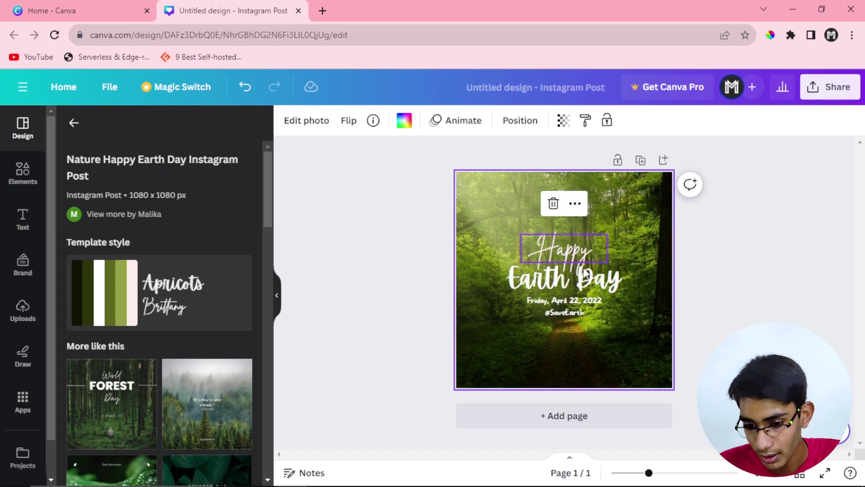
{"action": "scroll", "coordinate": [135, 247], "scroll_direction": "down", "scroll_amount": 4}
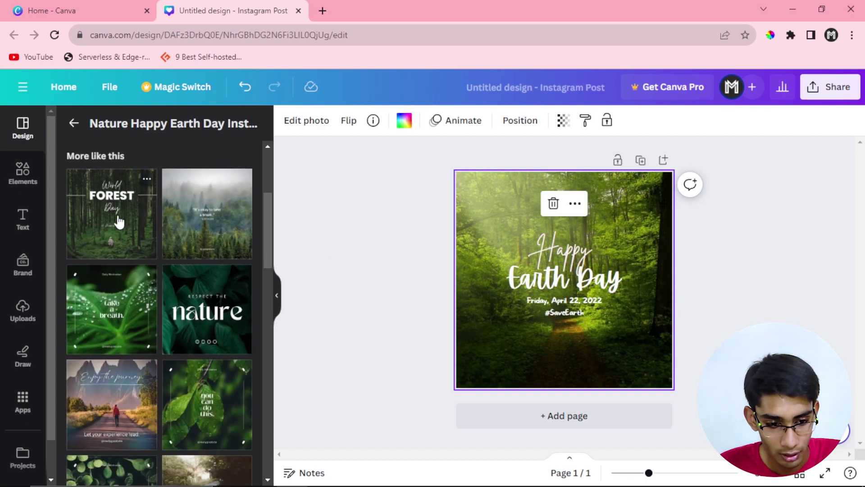
Step: Switch to the Minimalist World Forest Day template and deselect the background
{"action": "left_click", "coordinate": [118, 218]}
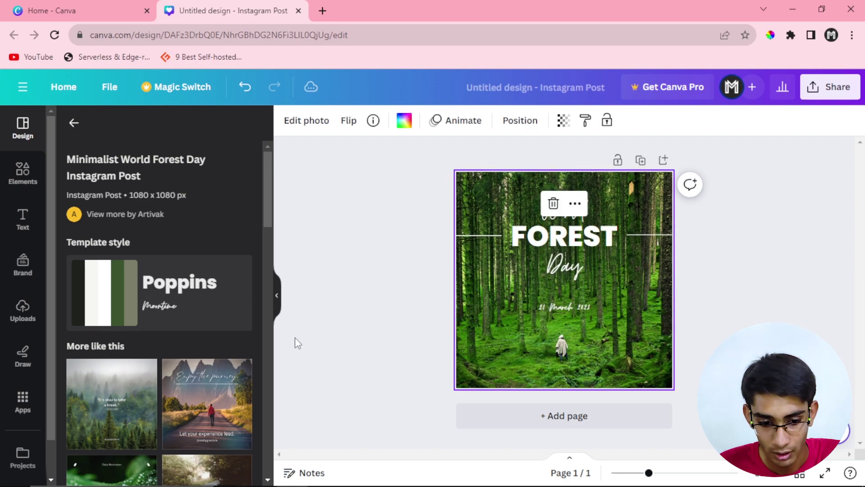
{"action": "scroll", "coordinate": [186, 336], "scroll_direction": "down", "scroll_amount": 3}
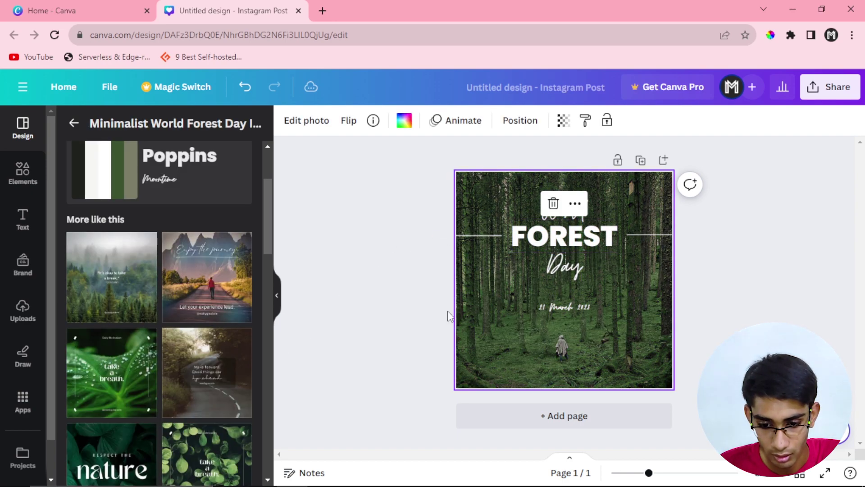
{"action": "scroll", "coordinate": [126, 307], "scroll_direction": "down", "scroll_amount": 5}
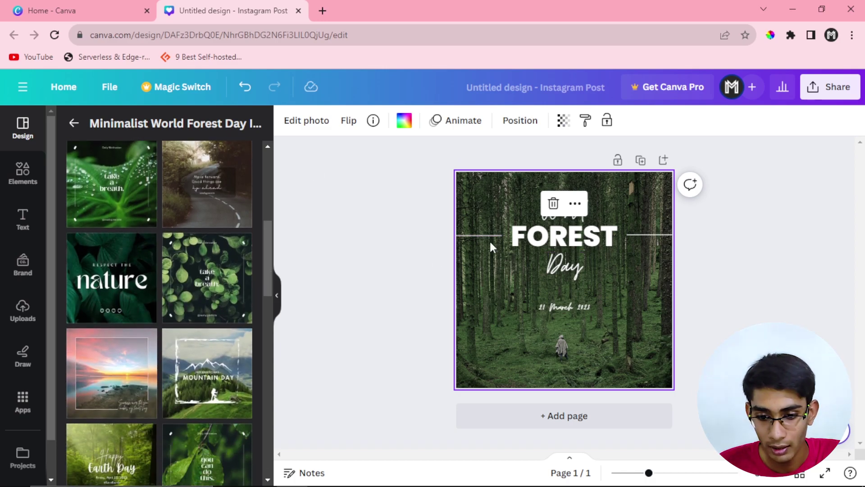
{"action": "left_click", "coordinate": [721, 285]}
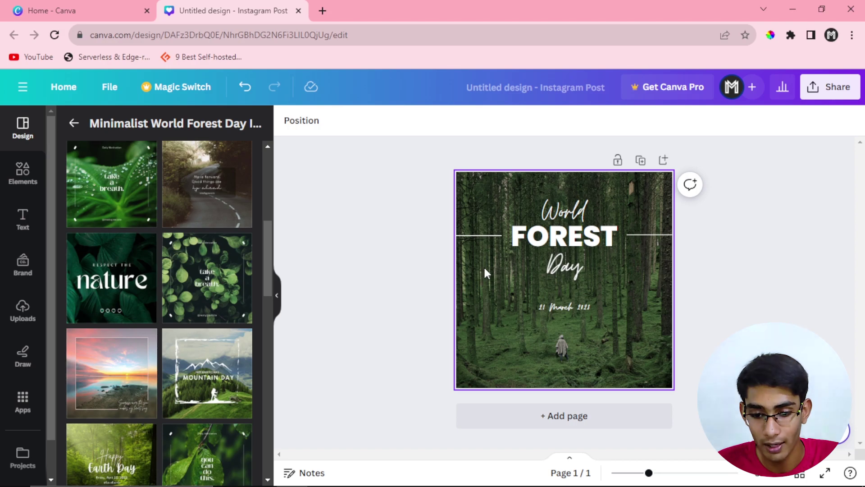
{"action": "scroll", "coordinate": [139, 305], "scroll_direction": "up", "scroll_amount": 3}
{"action": "scroll", "coordinate": [139, 306], "scroll_direction": "down", "scroll_amount": 2}
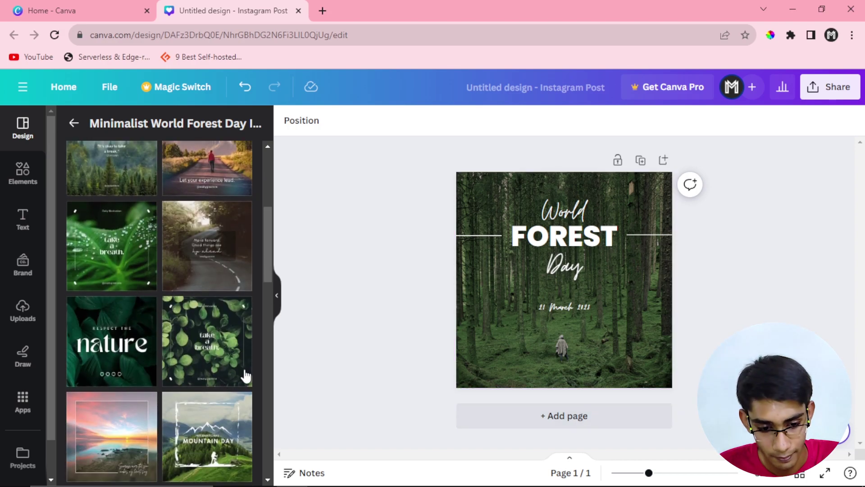
Step: Apply the green 'take a breath' leaf template and retype 'Daily Motivation' as 'My First Post'
{"action": "left_click", "coordinate": [223, 345]}
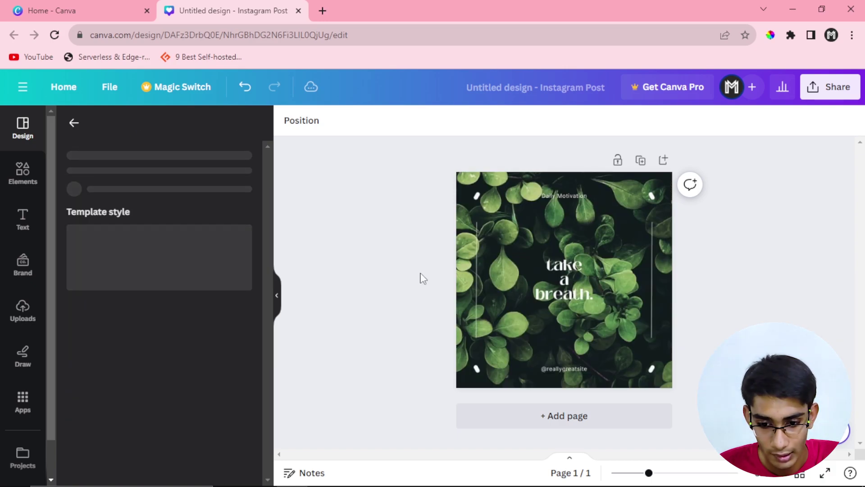
{"action": "left_click", "coordinate": [557, 176]}
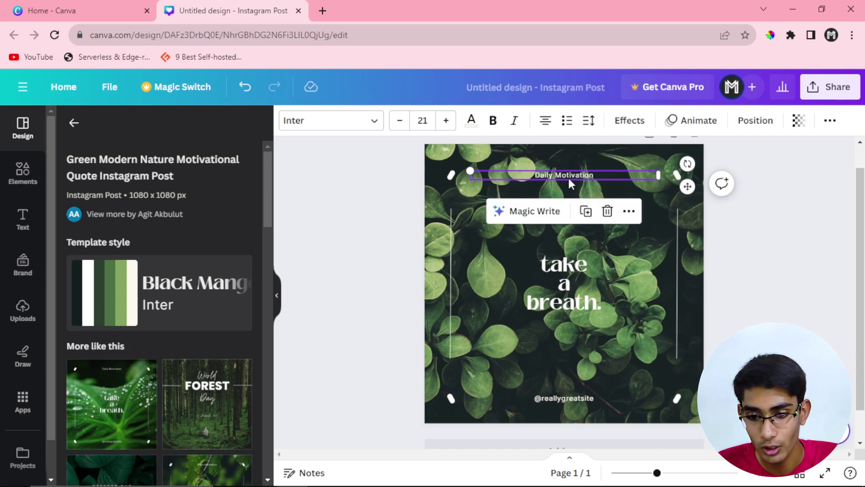
{"action": "double_click", "coordinate": [548, 176]}
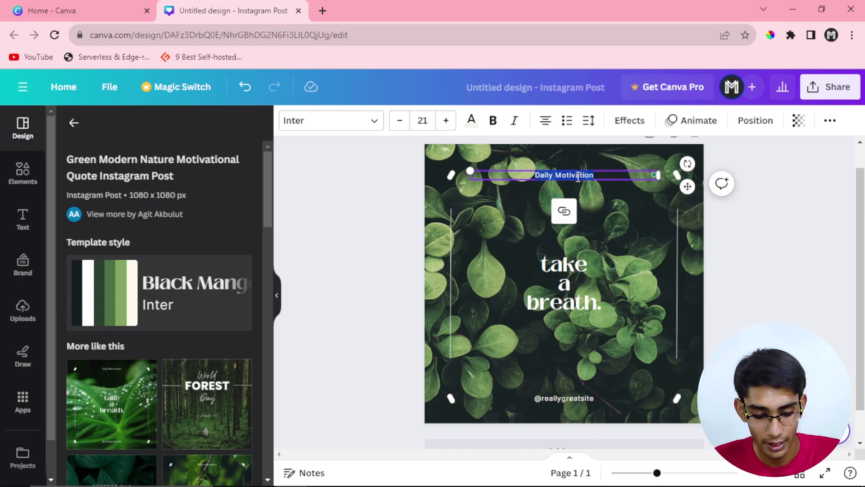
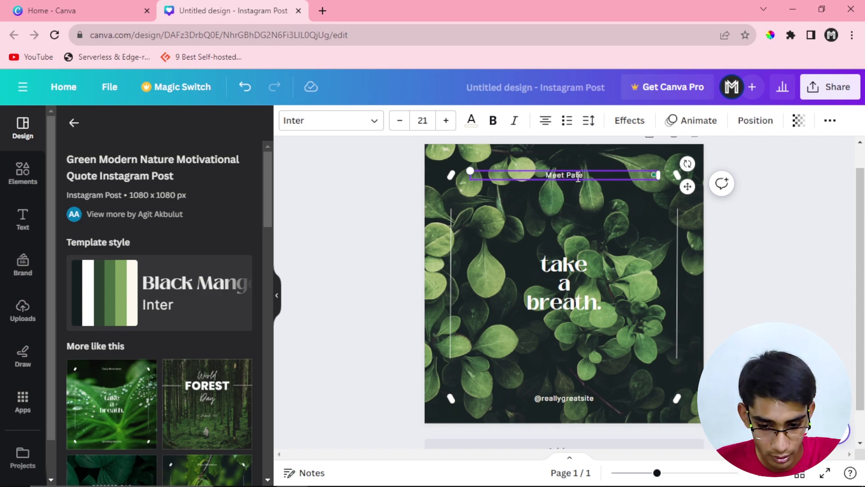
{"action": "key", "text": "ctrl+a"}
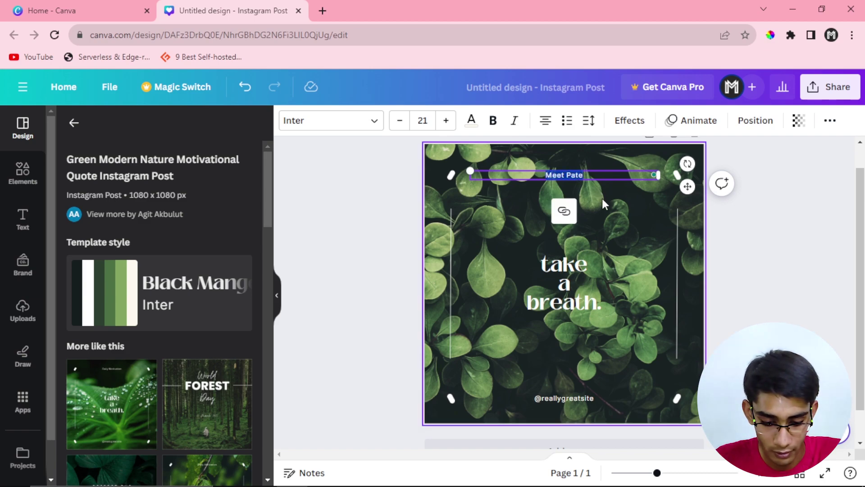
{"action": "type", "text": "My Fi"}
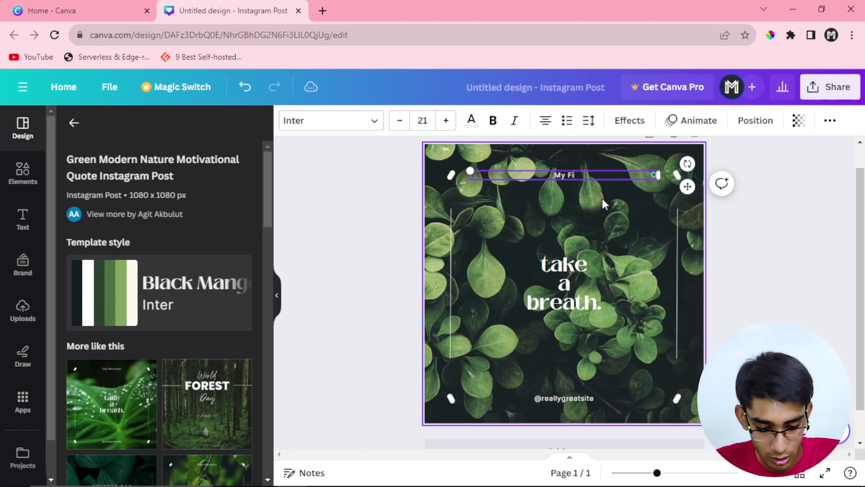
{"action": "type", "text": "rst Post"}
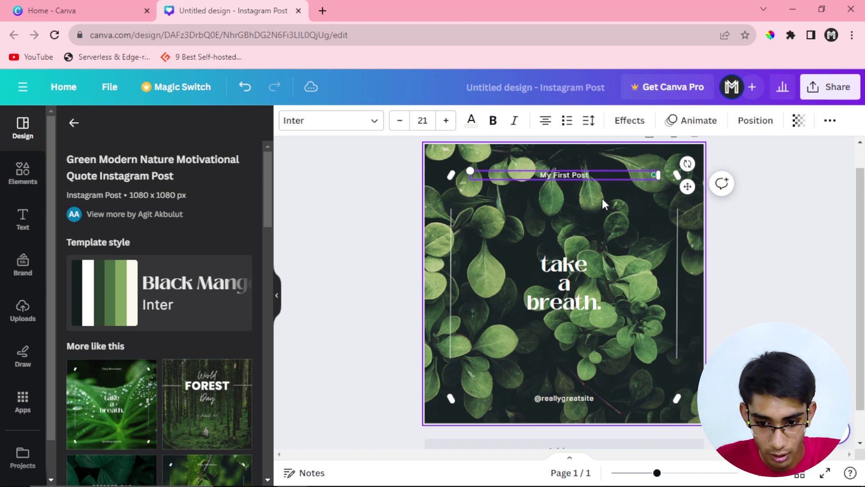
Step: Replace 'take a breath.' with the person's first and last name on two lines
{"action": "left_click", "coordinate": [566, 269]}
{"action": "double_click", "coordinate": [565, 269]}
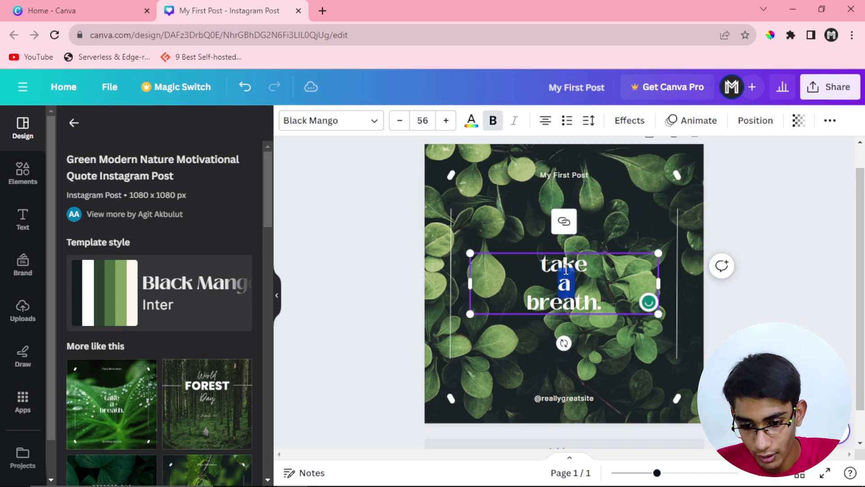
{"action": "triple_click", "coordinate": [566, 269]}
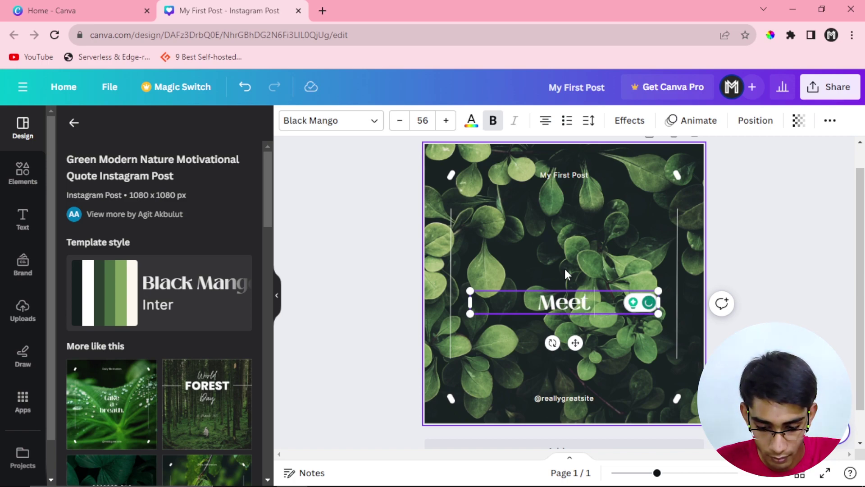
{"action": "key", "text": "Return"}
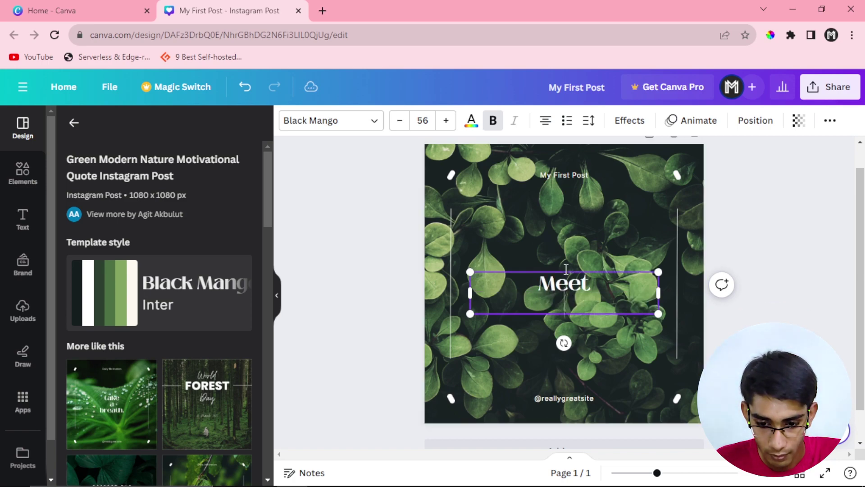
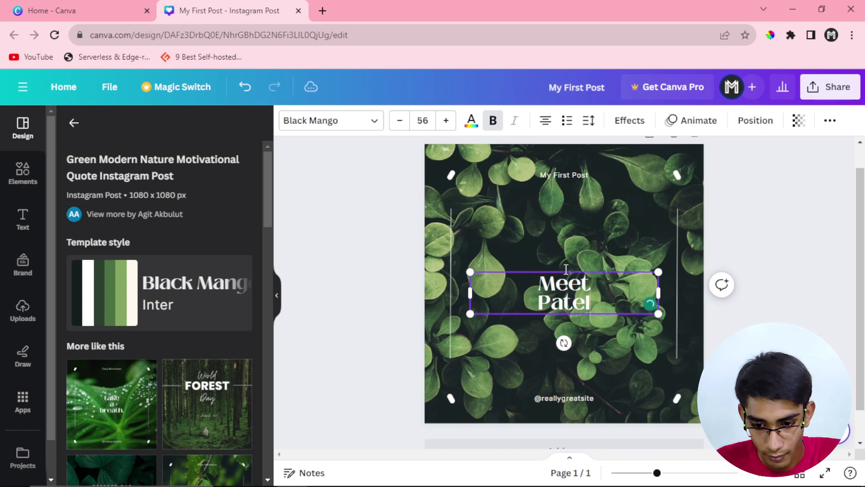
{"action": "left_click", "coordinate": [729, 301]}
{"action": "left_click", "coordinate": [615, 302]}
{"action": "left_click_drag", "start_coordinate": [616, 302], "coordinate": [616, 296]}
{"action": "left_click", "coordinate": [680, 329]}
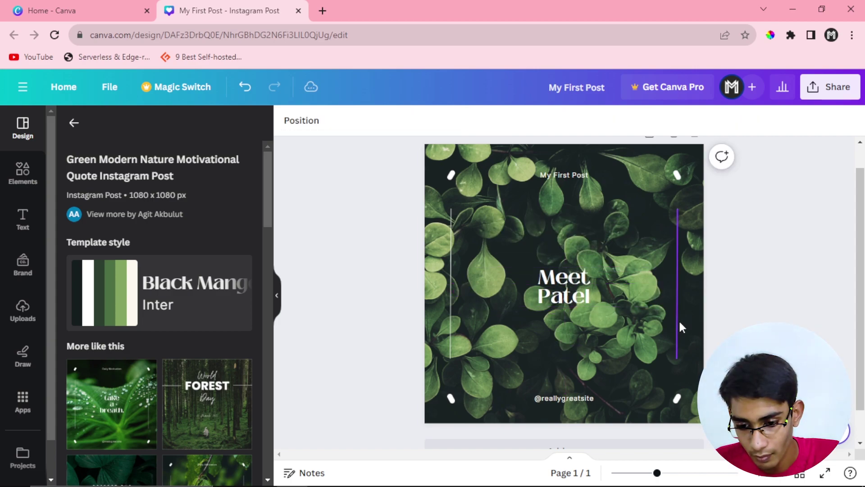
{"action": "left_click", "coordinate": [546, 402]}
{"action": "left_click", "coordinate": [550, 400]}
{"action": "key", "text": "Escape"}
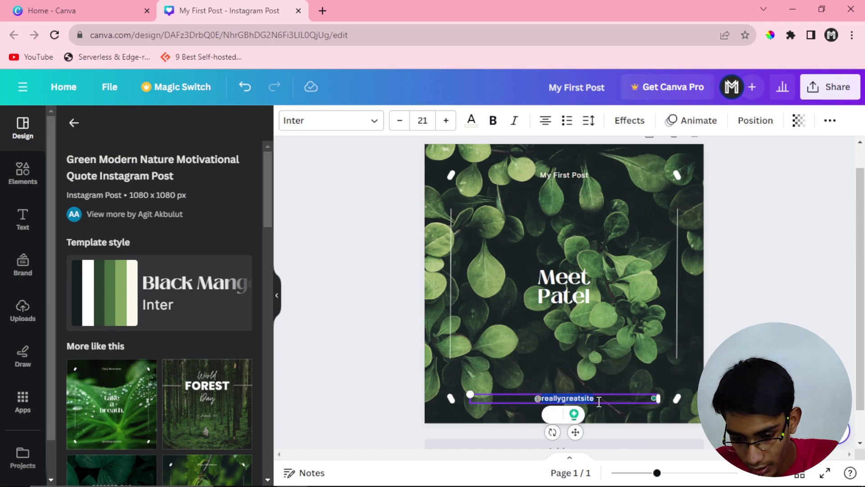
{"action": "key", "text": "Escape"}
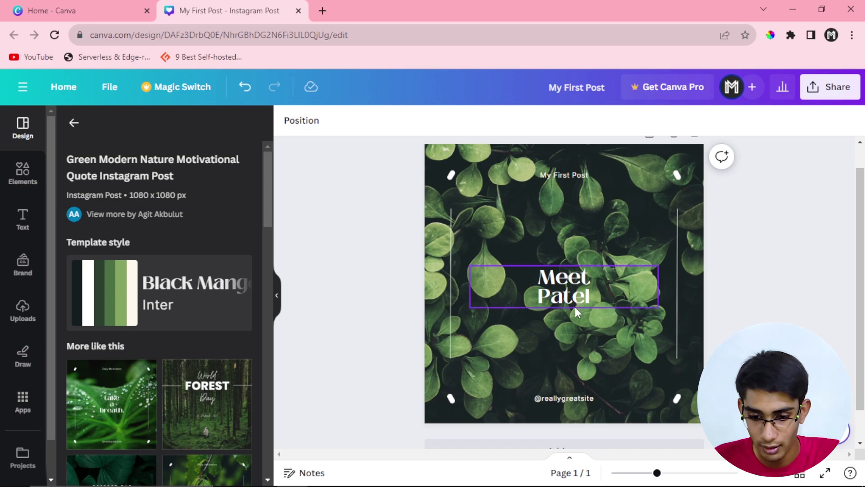
Step: Enlarge the name heading to font size 101 and centre it on the page guides
{"action": "left_click", "coordinate": [563, 298]}
{"action": "left_click", "coordinate": [446, 120]}
{"action": "left_click", "coordinate": [446, 120]}
{"action": "left_click", "coordinate": [446, 121]}
{"action": "left_click", "coordinate": [446, 120]}
{"action": "left_click", "coordinate": [446, 120]}
{"action": "left_click", "coordinate": [446, 120]}
{"action": "left_click", "coordinate": [446, 120]}
{"action": "left_click", "coordinate": [446, 121]}
{"action": "left_click", "coordinate": [446, 120]}
{"action": "left_click", "coordinate": [446, 121]}
{"action": "left_click", "coordinate": [446, 121]}
{"action": "left_click", "coordinate": [446, 121]}
{"action": "left_click", "coordinate": [446, 120]}
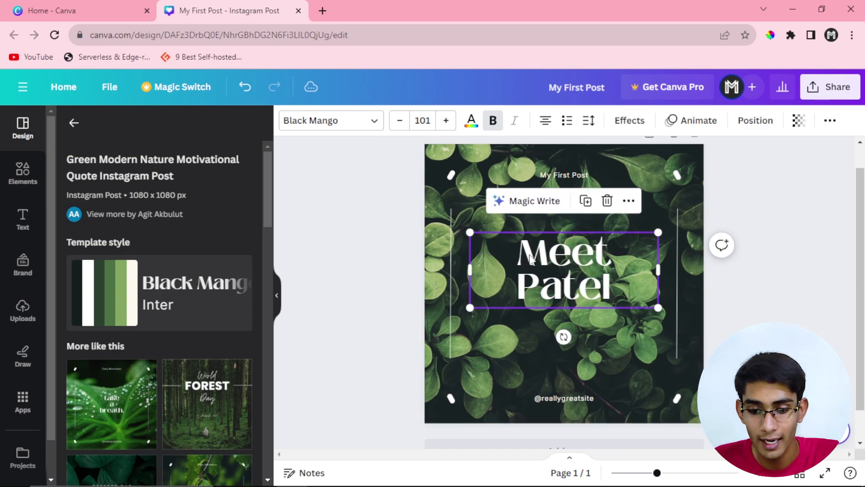
{"action": "left_click_drag", "start_coordinate": [577, 267], "coordinate": [578, 273]}
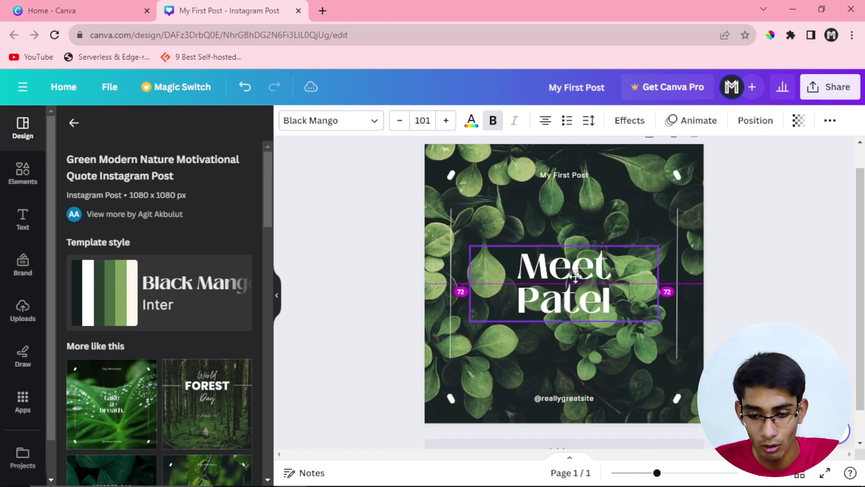
{"action": "left_click", "coordinate": [711, 286]}
{"action": "left_click", "coordinate": [588, 299]}
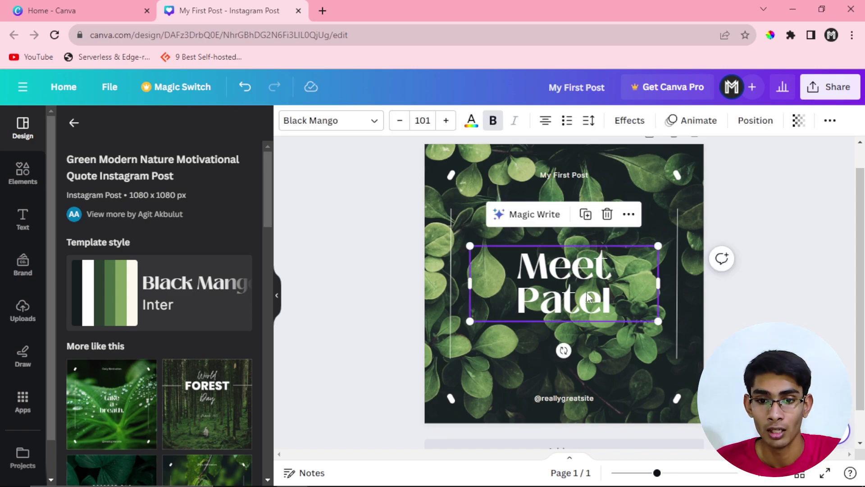
Step: Close the text animation options, hide the side panel and select the leaf background
{"action": "left_click", "coordinate": [694, 129]}
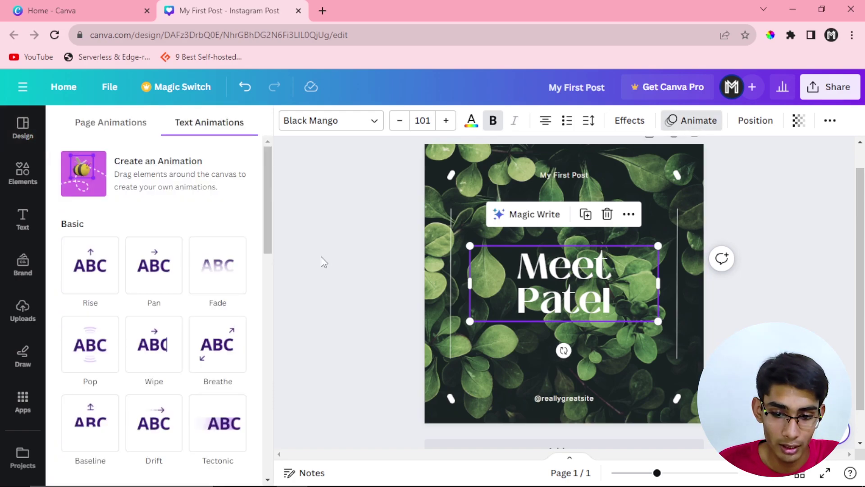
{"action": "left_click", "coordinate": [321, 256]}
{"action": "left_click", "coordinate": [277, 295]}
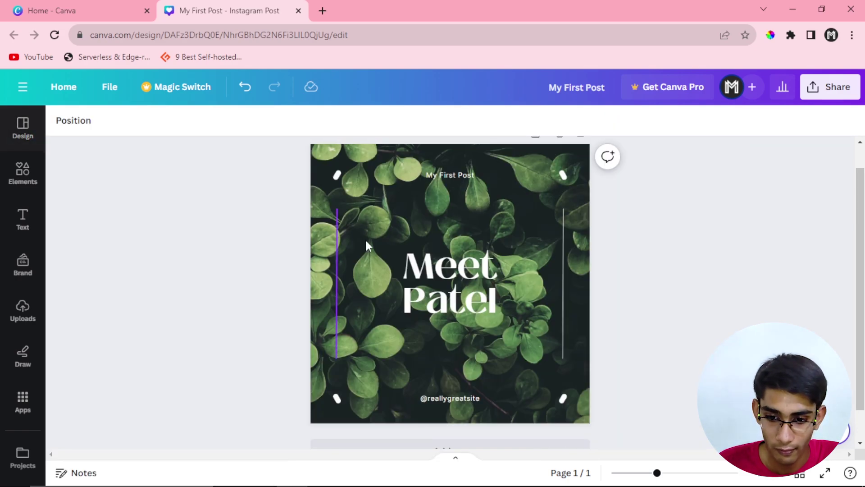
{"action": "left_click", "coordinate": [319, 176]}
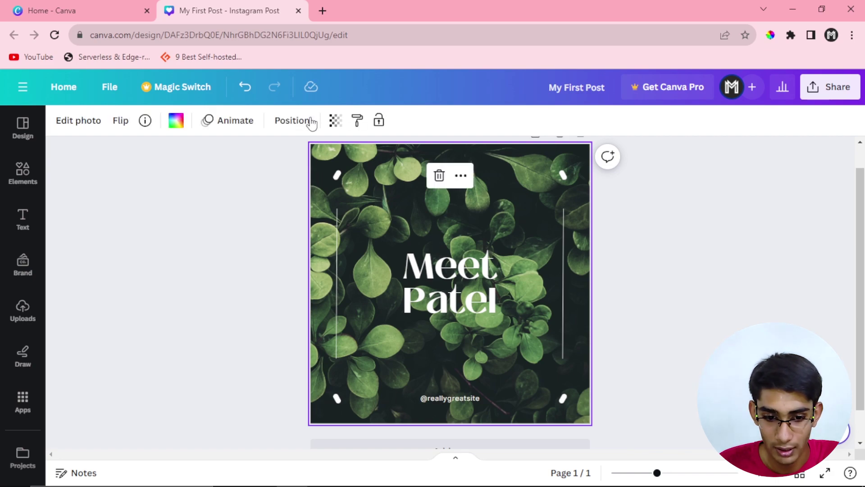
Step: Apply the Sleek page animation and play the 5.0s full-screen preview
{"action": "left_click", "coordinate": [229, 121]}
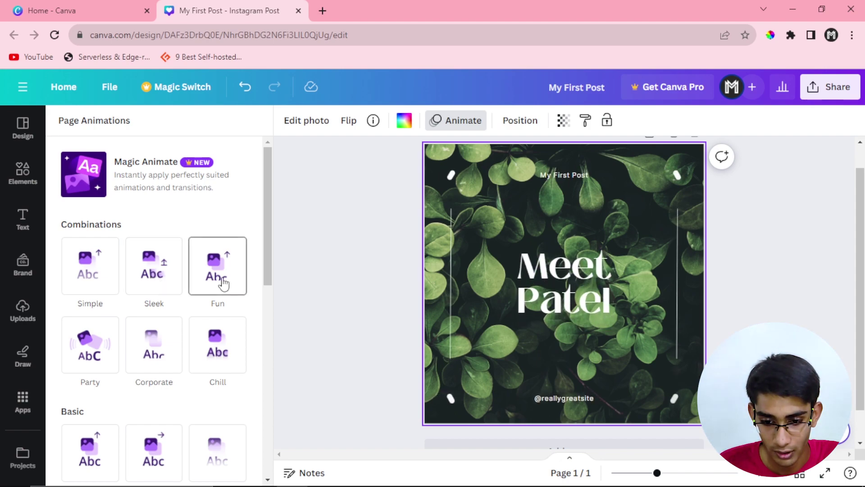
{"action": "left_click", "coordinate": [218, 344]}
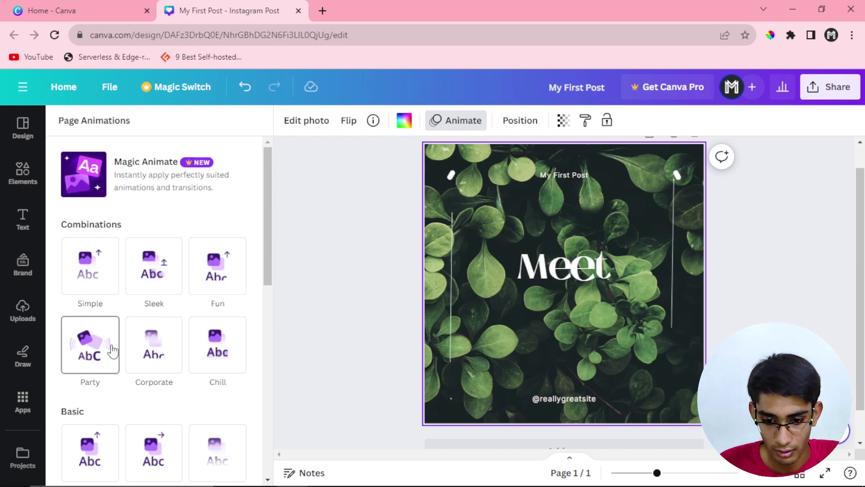
{"action": "left_click", "coordinate": [176, 275]}
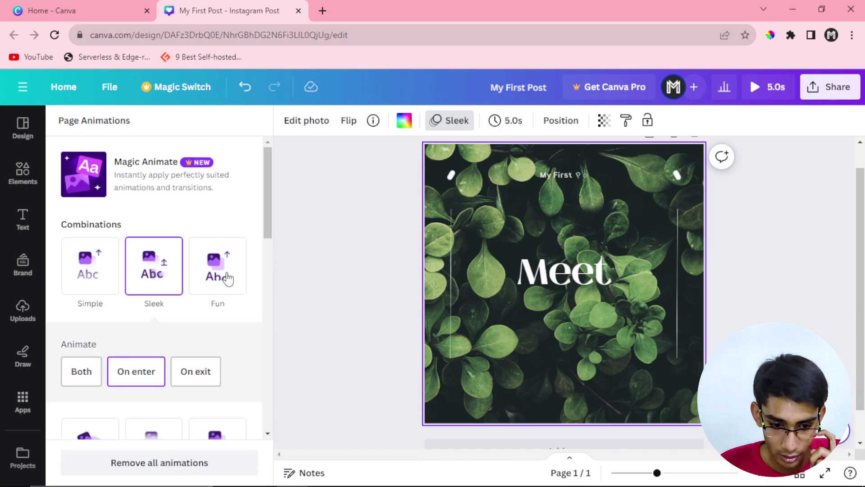
{"action": "left_click", "coordinate": [297, 334]}
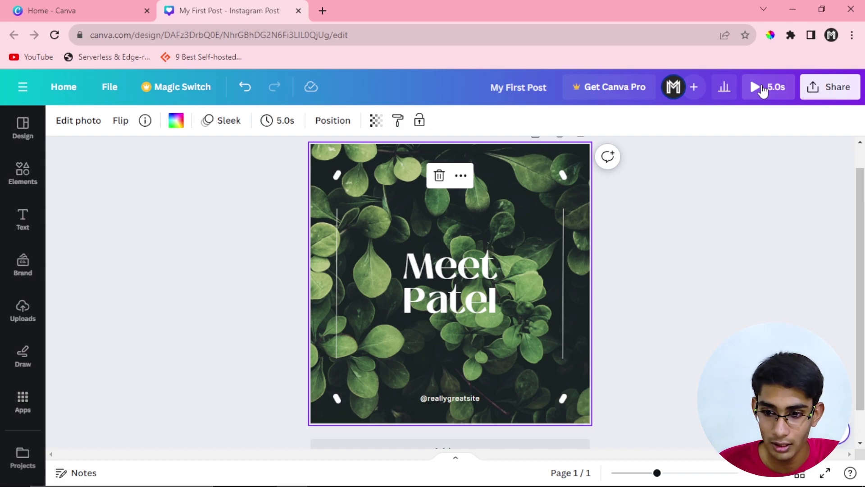
{"action": "left_click", "coordinate": [761, 91]}
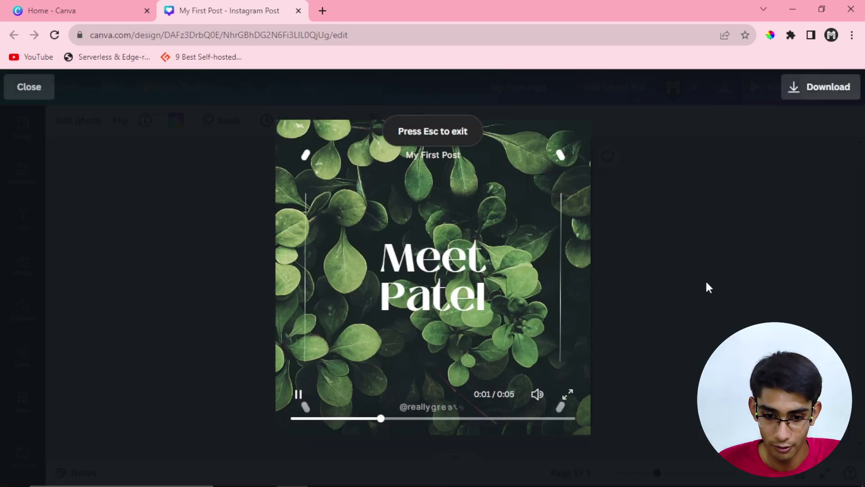
Step: Exit the full-screen preview back to the editor
{"action": "left_click", "coordinate": [47, 94]}
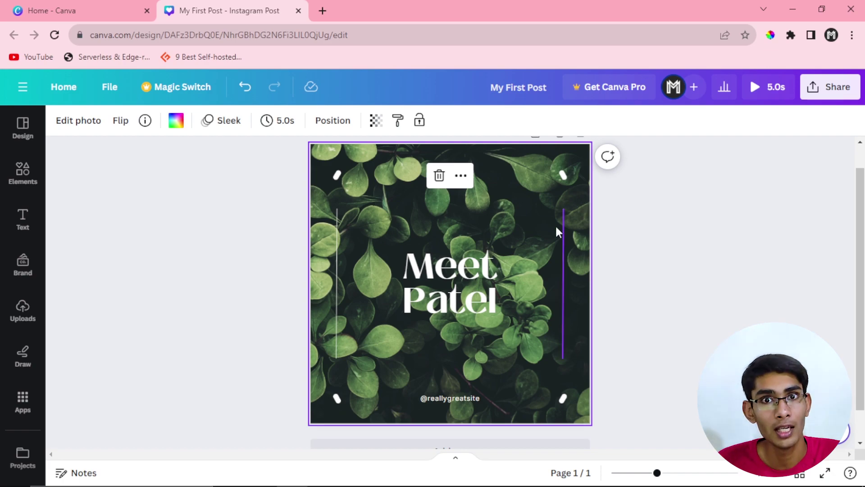
{"action": "left_click", "coordinate": [834, 90]}
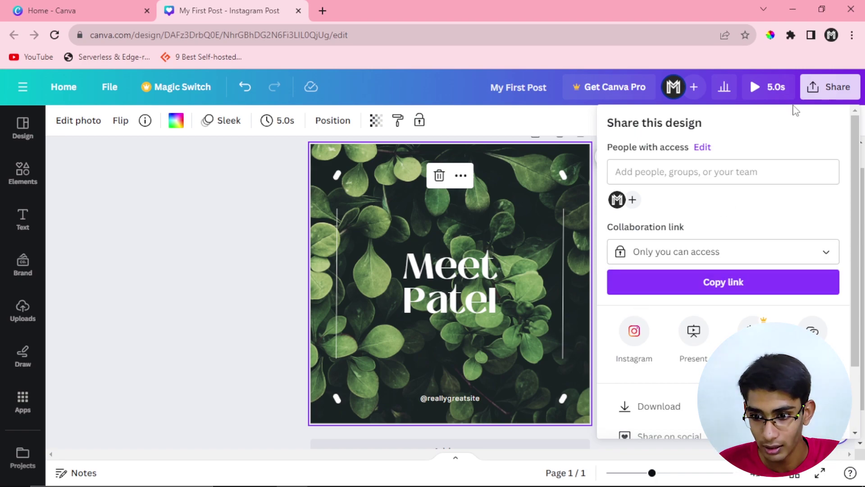
{"action": "scroll", "coordinate": [645, 327], "scroll_direction": "down", "scroll_amount": 2}
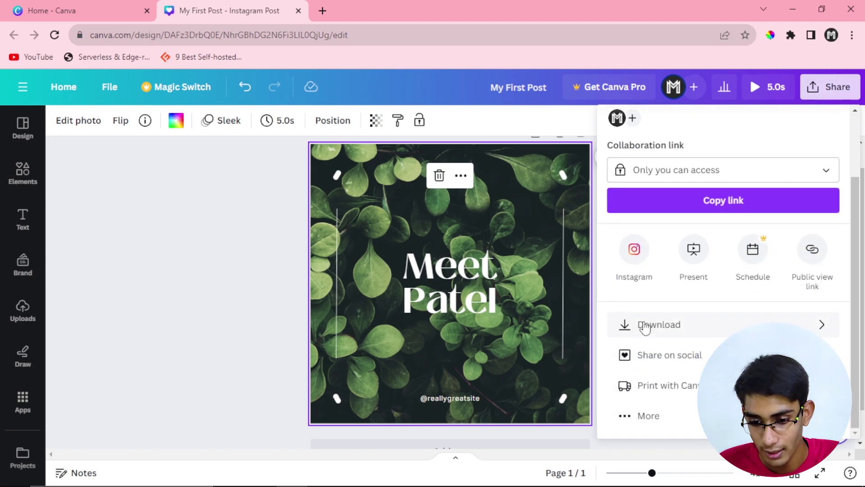
{"action": "left_click", "coordinate": [645, 326]}
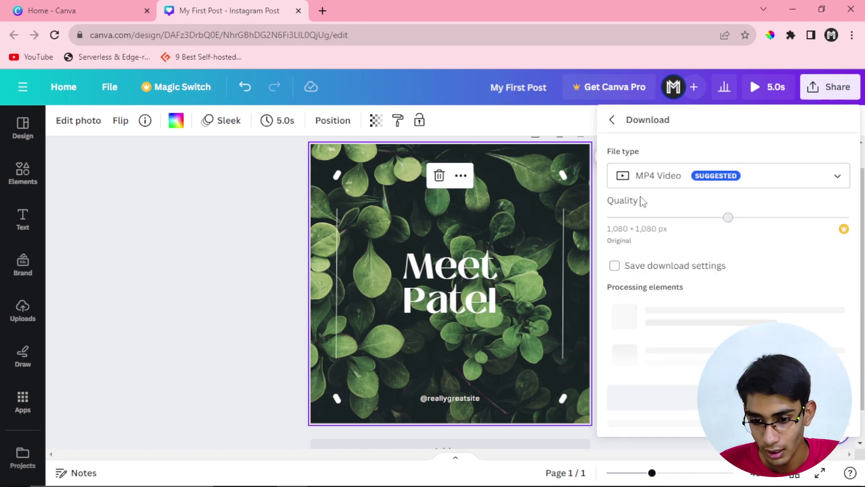
{"action": "left_click", "coordinate": [656, 180]}
{"action": "scroll", "coordinate": [656, 305], "scroll_direction": "up", "scroll_amount": 2}
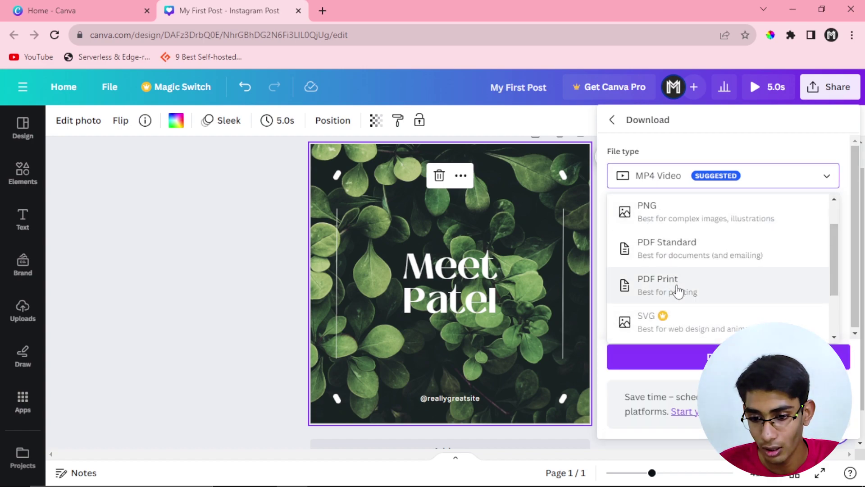
{"action": "scroll", "coordinate": [676, 290], "scroll_direction": "down", "scroll_amount": 1}
{"action": "scroll", "coordinate": [671, 293], "scroll_direction": "up", "scroll_amount": 2}
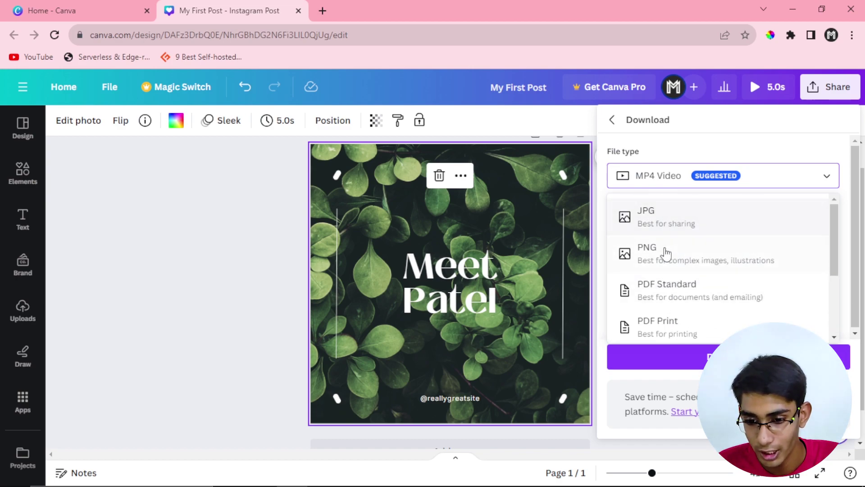
{"action": "scroll", "coordinate": [667, 249], "scroll_direction": "down", "scroll_amount": 3}
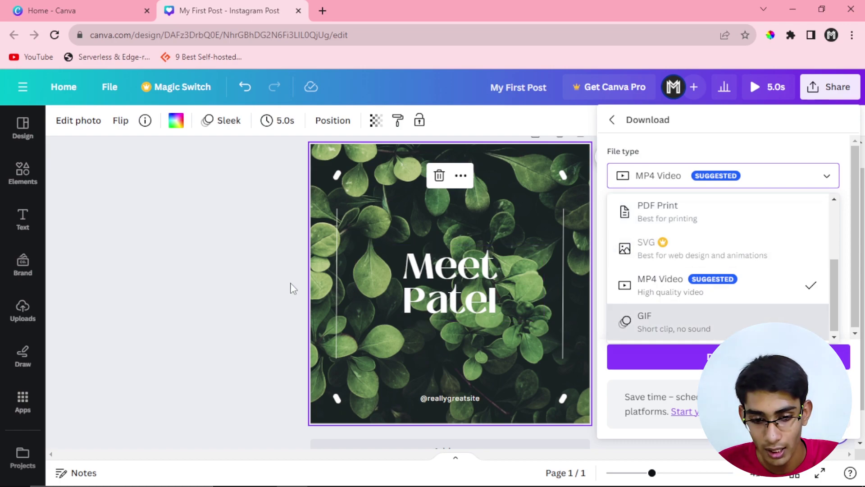
{"action": "left_click", "coordinate": [253, 299]}
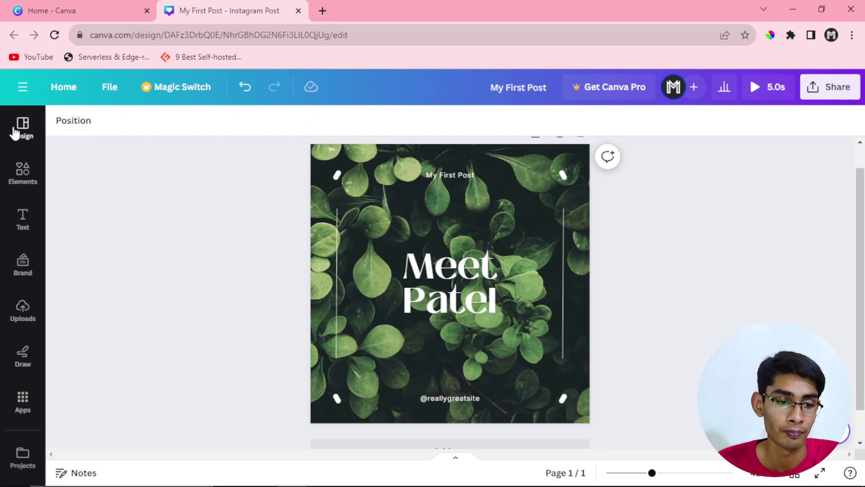
{"action": "left_click", "coordinate": [317, 268]}
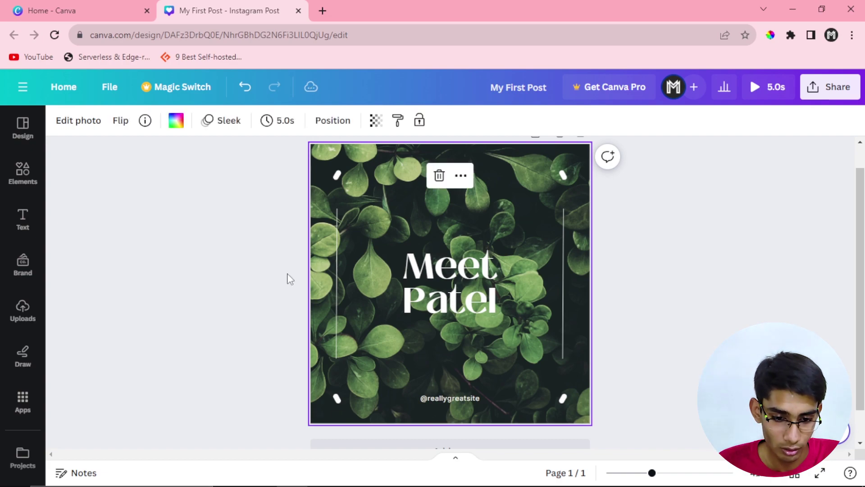
{"action": "left_click", "coordinate": [188, 264]}
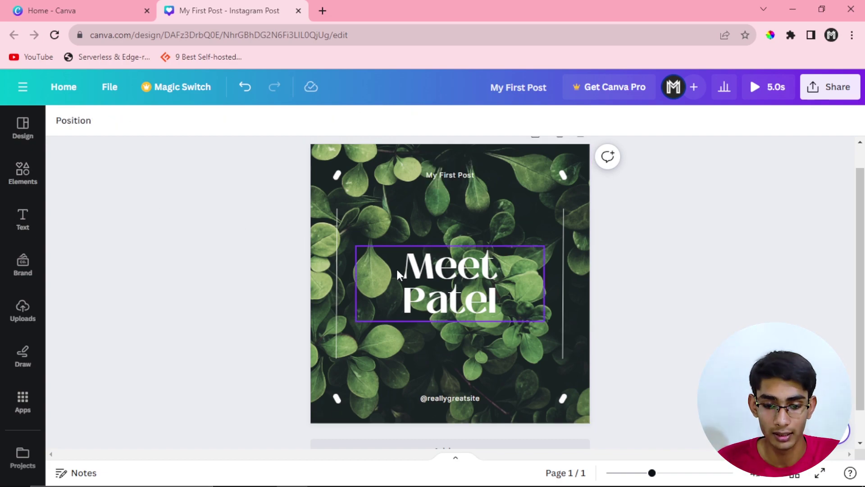
{"action": "left_click", "coordinate": [32, 223]}
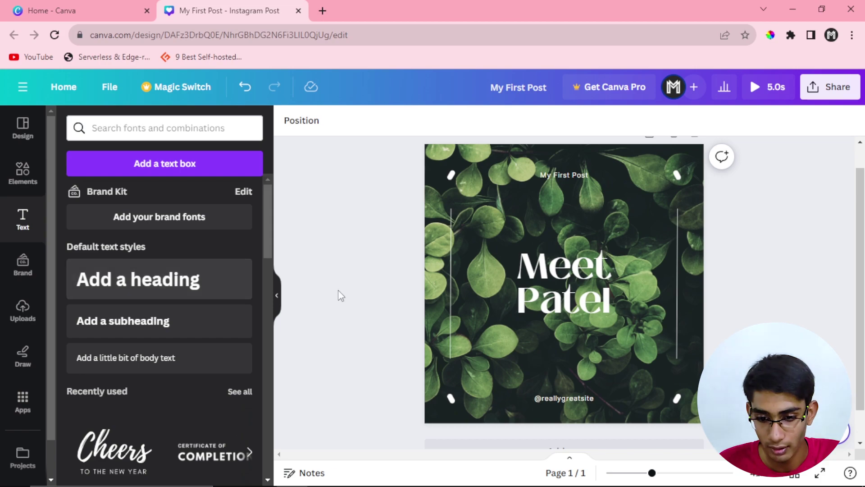
{"action": "left_click", "coordinate": [541, 306]}
{"action": "mouse_move", "coordinate": [541, 307]}
{"action": "left_mouse_down"}
{"action": "mouse_move", "coordinate": [538, 284]}
{"action": "mouse_move", "coordinate": [534, 299]}
{"action": "left_mouse_up"}
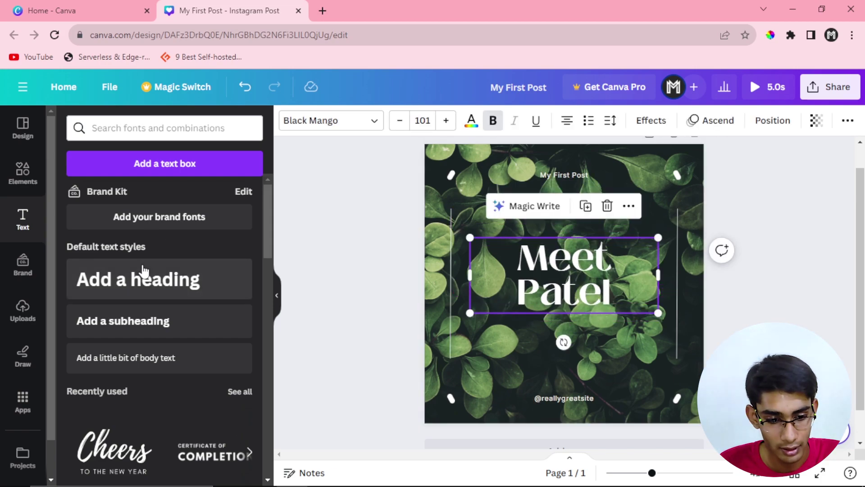
Step: Place the Cheers text combination below the title, retype it as 'Subscribe Me', and widen it to one line
{"action": "scroll", "coordinate": [111, 388], "scroll_direction": "down", "scroll_amount": 3}
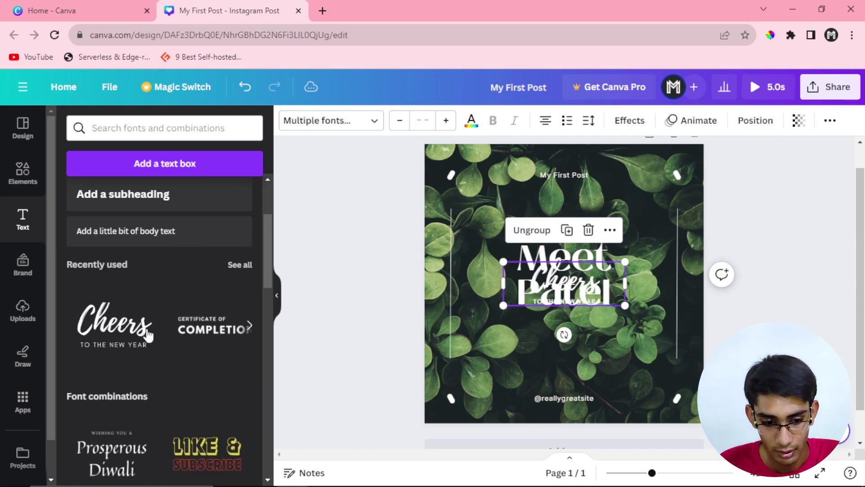
{"action": "left_click_drag", "start_coordinate": [549, 321], "coordinate": [549, 336]}
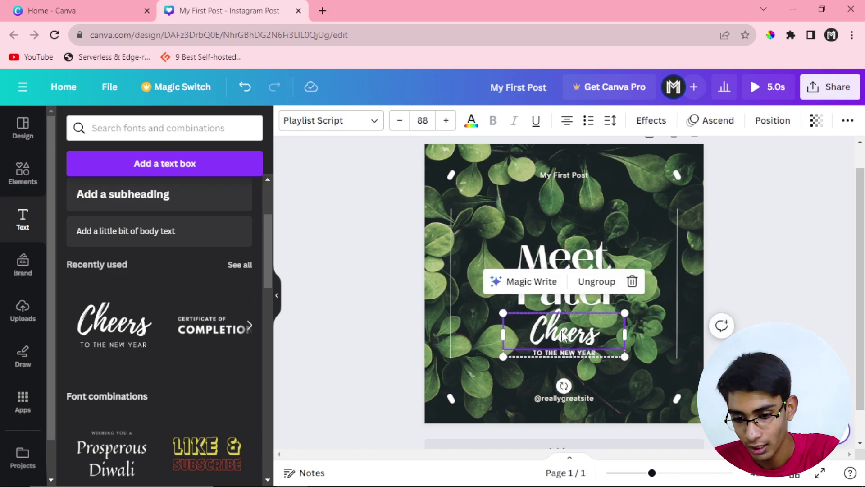
{"action": "double_click", "coordinate": [564, 334]}
{"action": "type", "text": "S"}
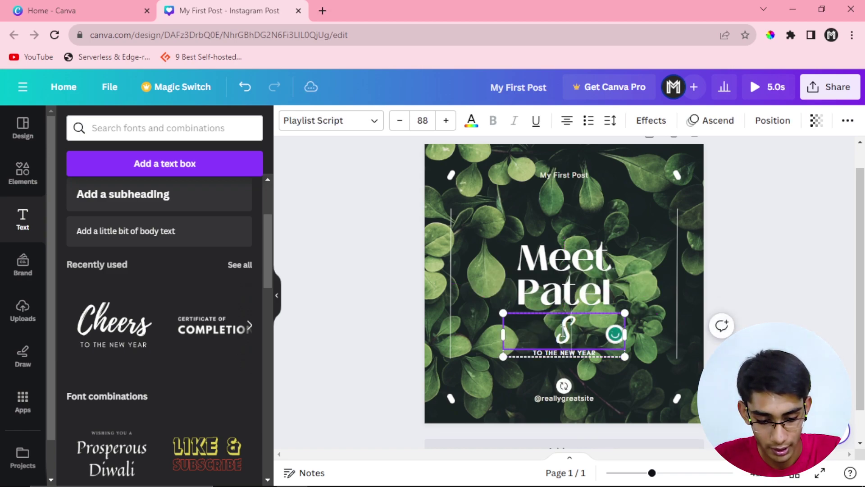
{"action": "type", "text": "ubscribe"}
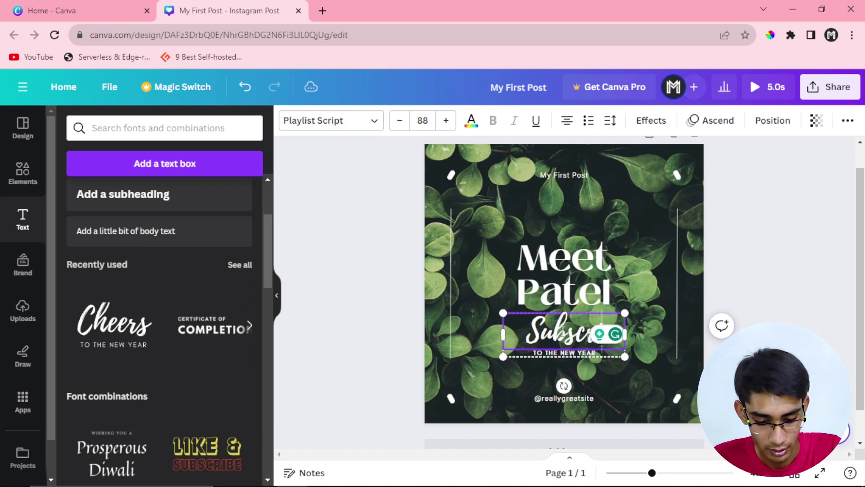
{"action": "type", "text": " Be"}
{"action": "key", "text": "BackSpace"}
{"action": "key", "text": "BackSpace"}
{"action": "key", "text": "BackSpace"}
{"action": "type", "text": "Me"}
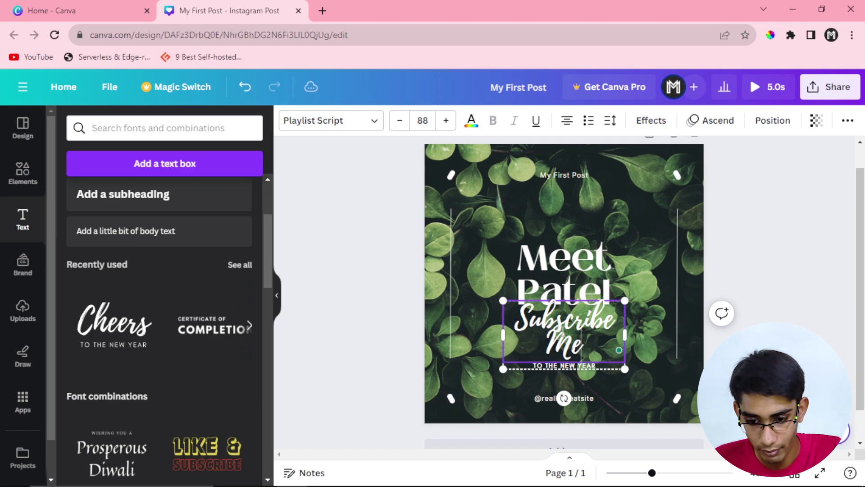
{"action": "left_click_drag", "start_coordinate": [625, 337], "coordinate": [653, 335]}
Step: Delete the 'TO THE NEW YEAR' subline and shift Subscribe Me lower beneath the title
{"action": "left_click", "coordinate": [621, 347]}
{"action": "left_click", "coordinate": [602, 352]}
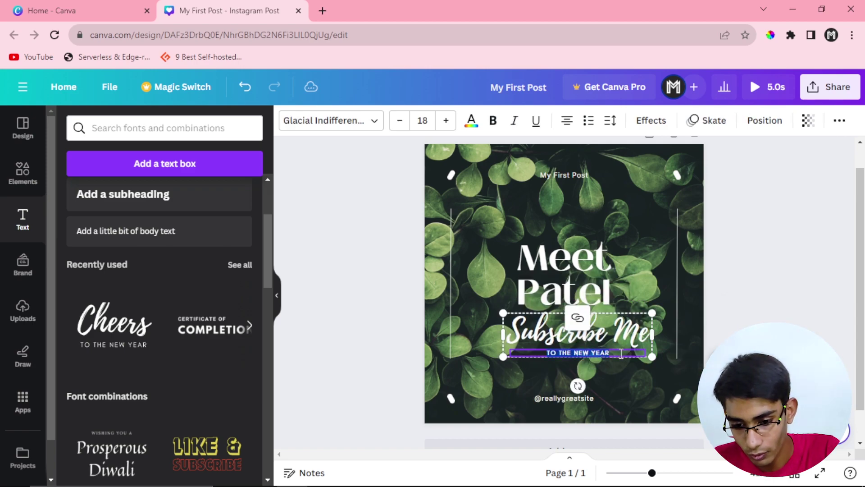
{"action": "left_click", "coordinate": [631, 370]}
{"action": "left_click", "coordinate": [626, 350]}
{"action": "double_click", "coordinate": [627, 351]}
{"action": "left_click", "coordinate": [620, 353]}
{"action": "left_click", "coordinate": [620, 352]}
{"action": "key", "text": "Delete"}
{"action": "left_click_drag", "start_coordinate": [604, 332], "coordinate": [586, 343]}
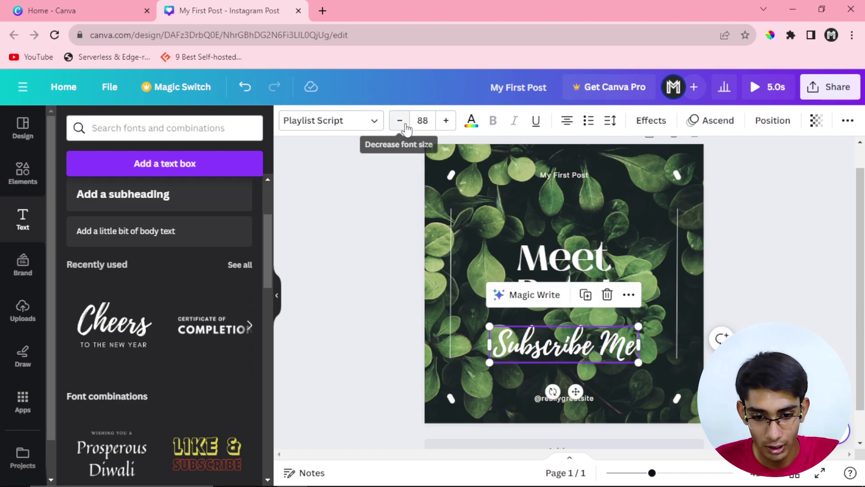
Step: Set the Subscribe Me font size to 45 and nudge it slightly upward
{"action": "left_click", "coordinate": [424, 121]}
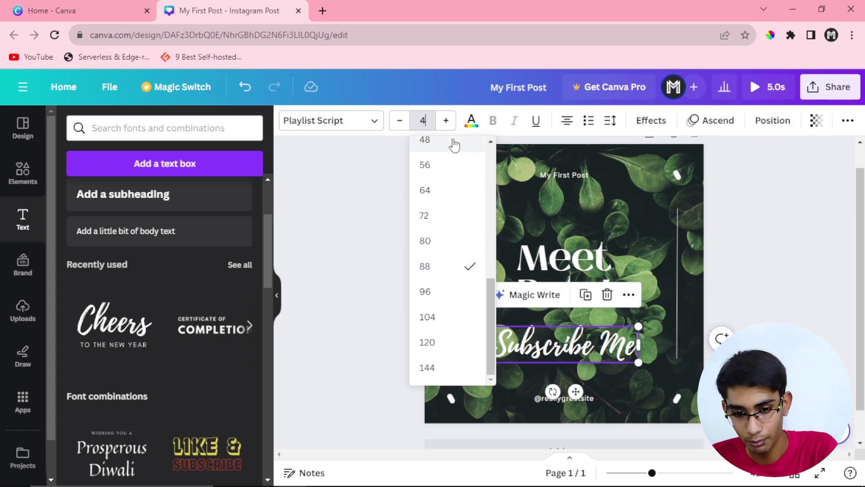
{"action": "type", "text": "45"}
{"action": "key", "text": "Return"}
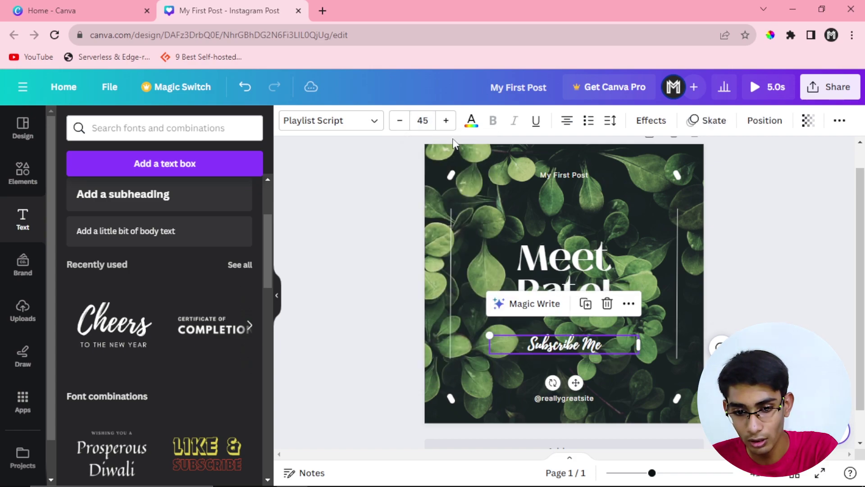
{"action": "left_click", "coordinate": [759, 306]}
{"action": "left_click_drag", "start_coordinate": [589, 340], "coordinate": [588, 333]}
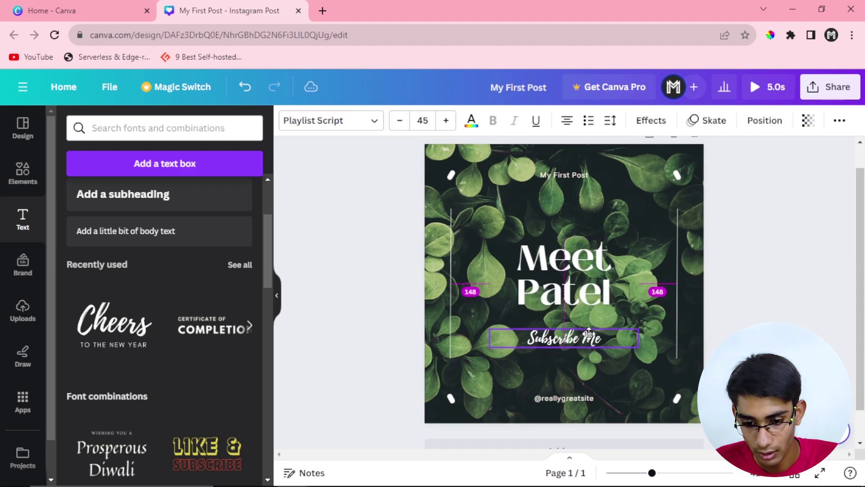
{"action": "left_click", "coordinate": [445, 121]}
{"action": "left_click", "coordinate": [445, 120]}
{"action": "left_click", "coordinate": [446, 120]}
{"action": "double_click", "coordinate": [445, 120]}
{"action": "double_click", "coordinate": [446, 120]}
{"action": "double_click", "coordinate": [446, 121]}
{"action": "double_click", "coordinate": [445, 120]}
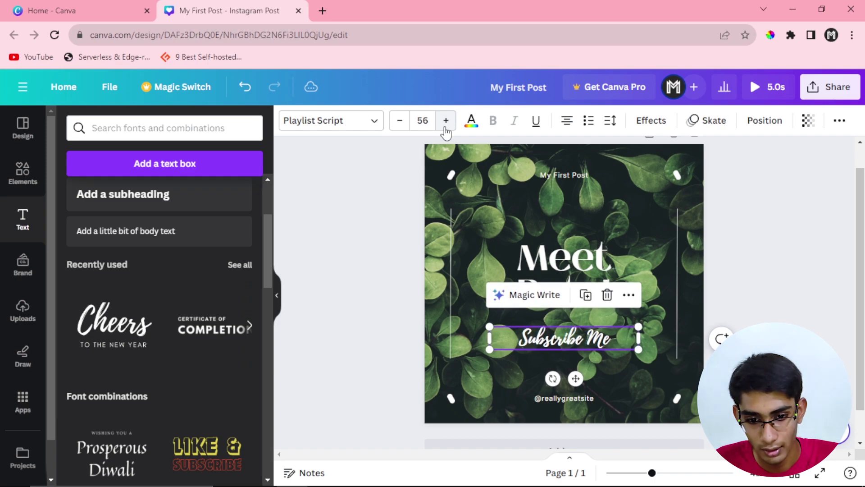
{"action": "left_click", "coordinate": [382, 213]}
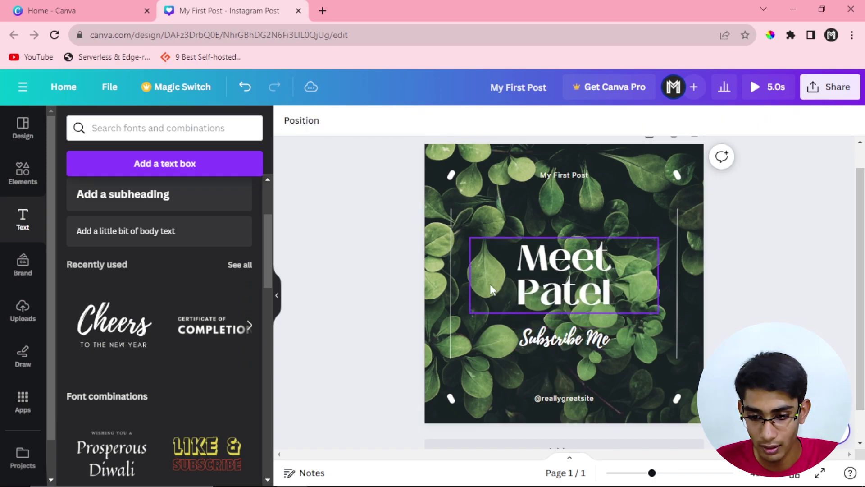
{"action": "left_click_drag", "start_coordinate": [529, 334], "coordinate": [529, 343]}
{"action": "left_click", "coordinate": [392, 307]}
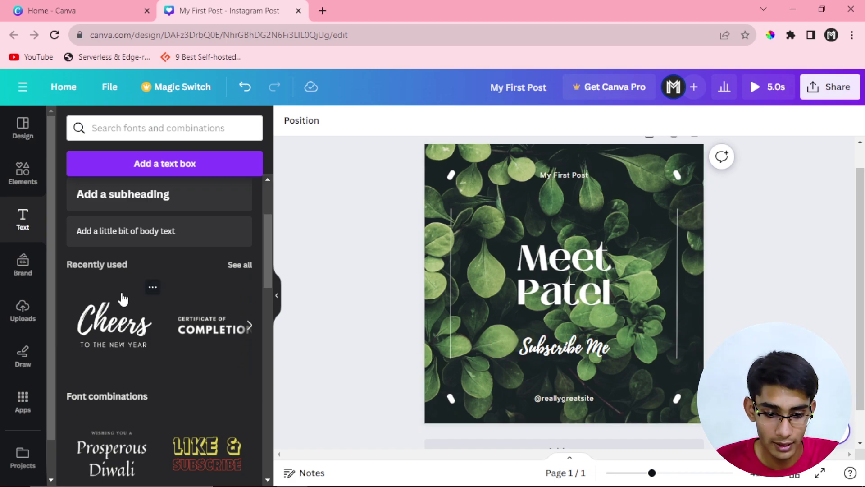
{"action": "scroll", "coordinate": [261, 293], "scroll_direction": "down", "scroll_amount": 3}
{"action": "scroll", "coordinate": [144, 295], "scroll_direction": "down", "scroll_amount": 3}
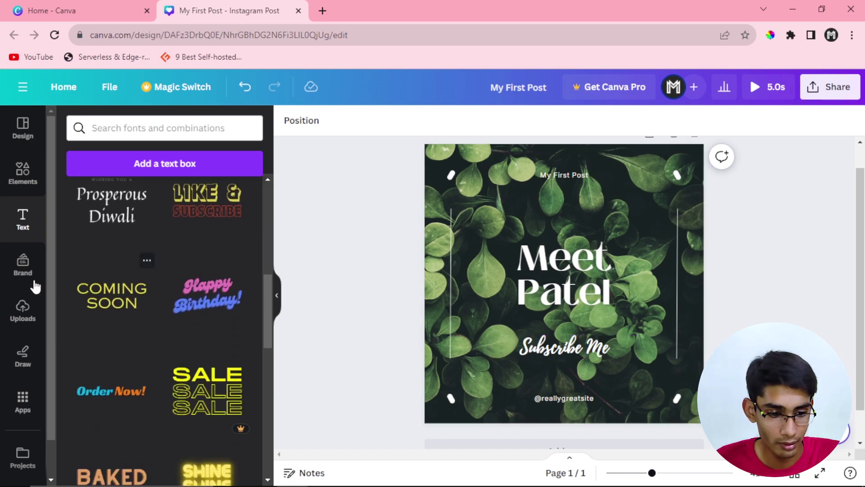
{"action": "left_click", "coordinate": [23, 265]}
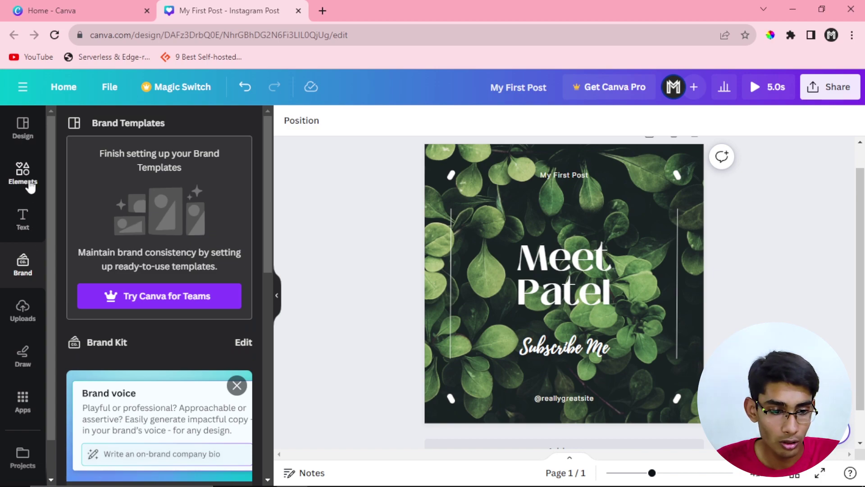
{"action": "left_click", "coordinate": [28, 183]}
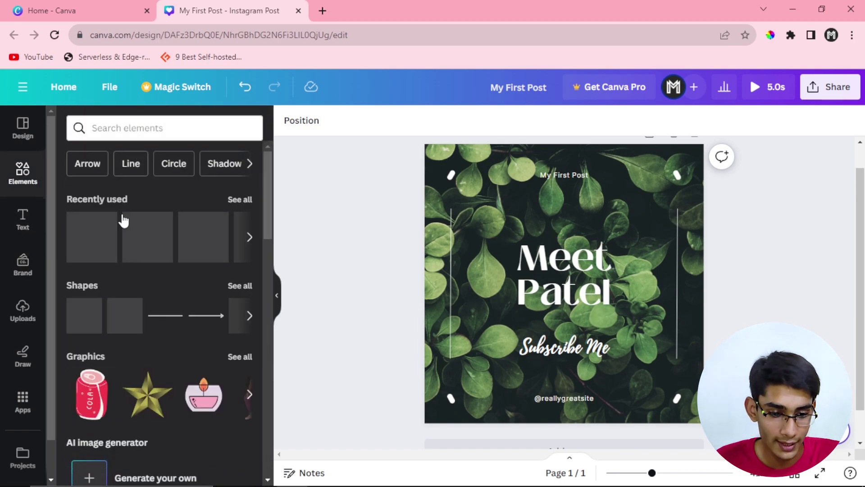
{"action": "left_click", "coordinate": [452, 255]}
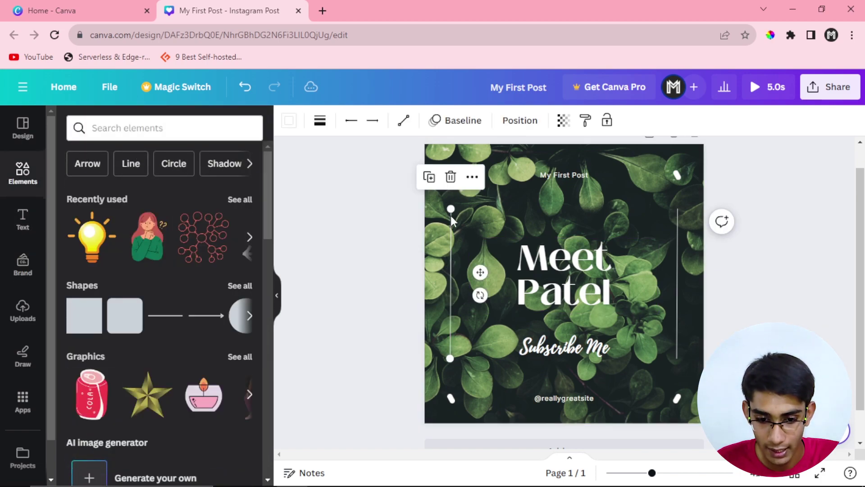
{"action": "left_click", "coordinate": [675, 176]}
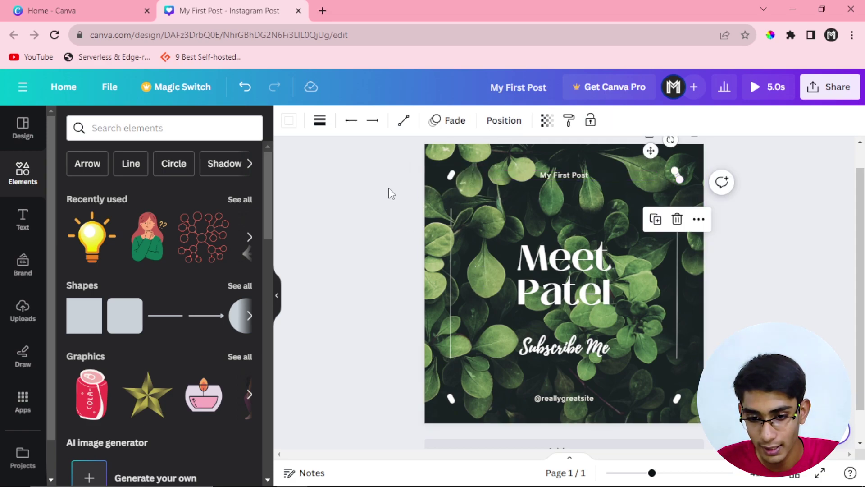
{"action": "left_click", "coordinate": [451, 175]}
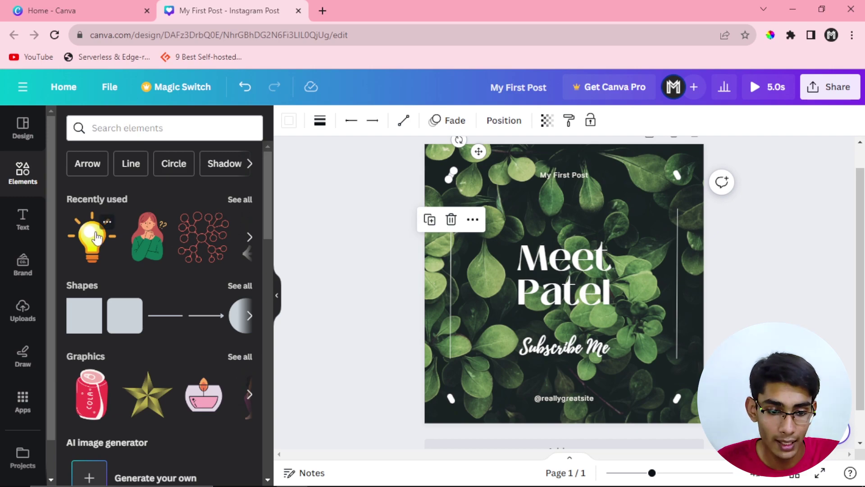
{"action": "scroll", "coordinate": [96, 237], "scroll_direction": "down", "scroll_amount": 2}
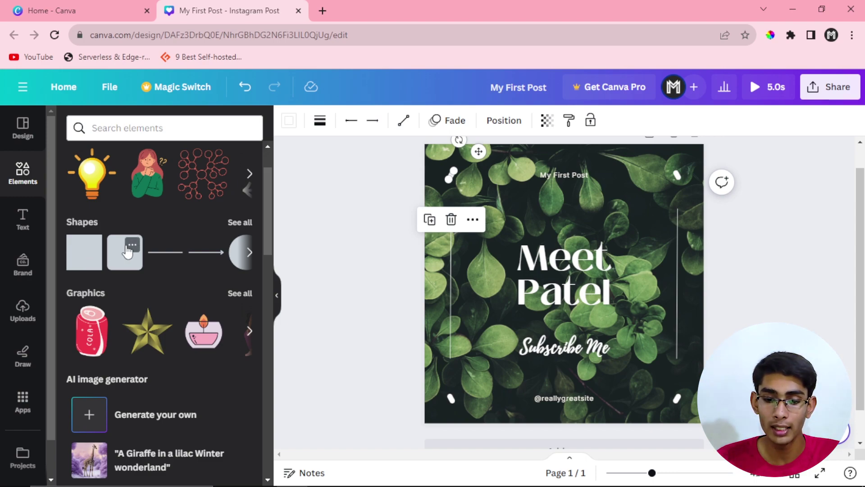
{"action": "scroll", "coordinate": [103, 208], "scroll_direction": "up", "scroll_amount": 2}
Step: Search Elements for 'flower' and place an orange flower graphic in the bottom-left corner
{"action": "left_click", "coordinate": [124, 127]}
{"action": "type", "text": "flower"}
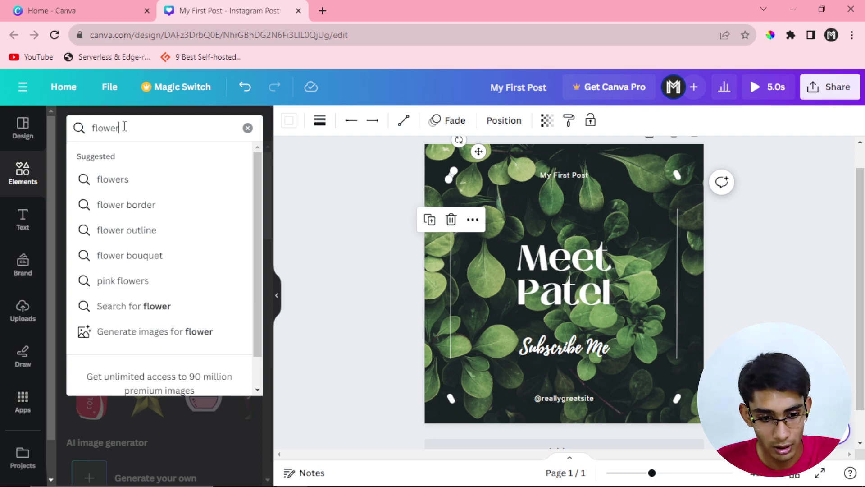
{"action": "key", "text": "Return"}
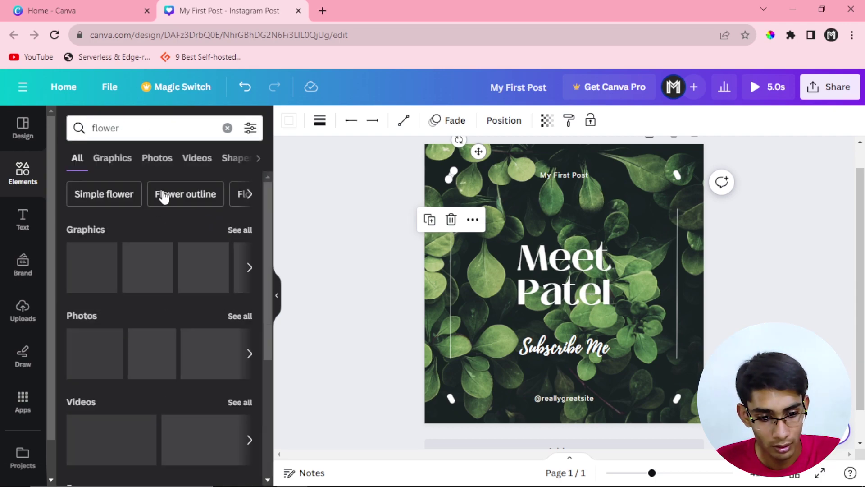
{"action": "left_click", "coordinate": [246, 230]}
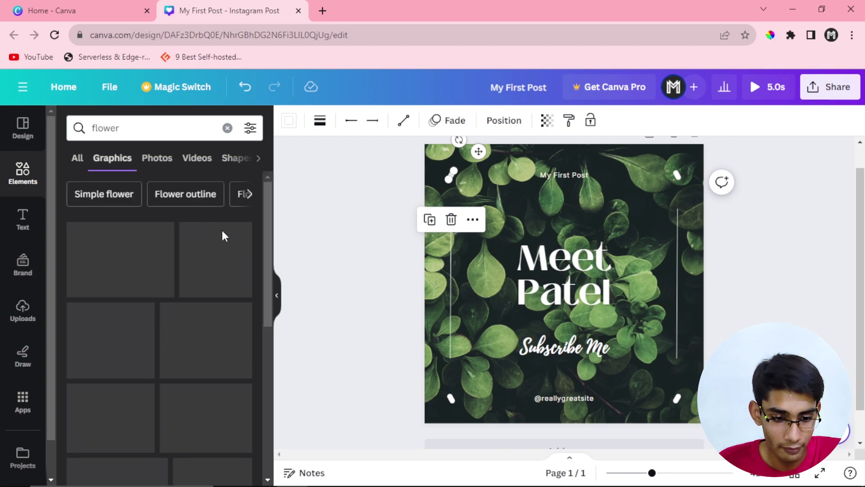
{"action": "scroll", "coordinate": [189, 340], "scroll_direction": "down", "scroll_amount": 1}
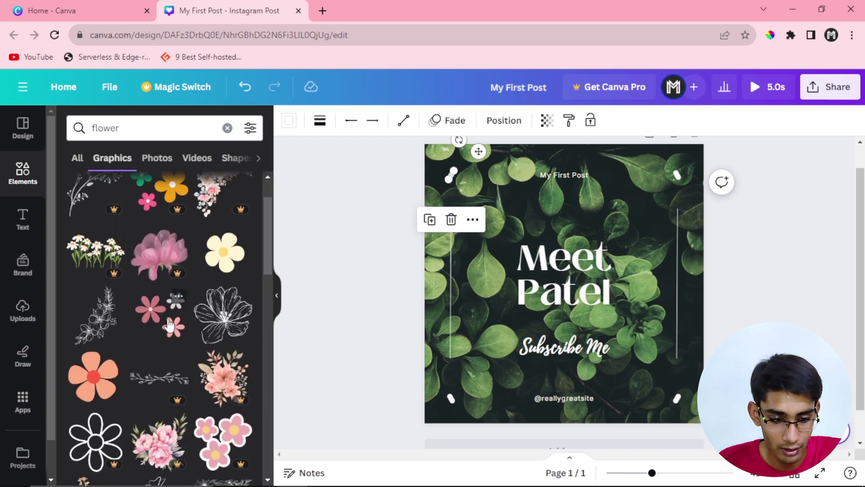
{"action": "left_click", "coordinate": [90, 374]}
{"action": "left_click_drag", "start_coordinate": [546, 320], "coordinate": [440, 443]}
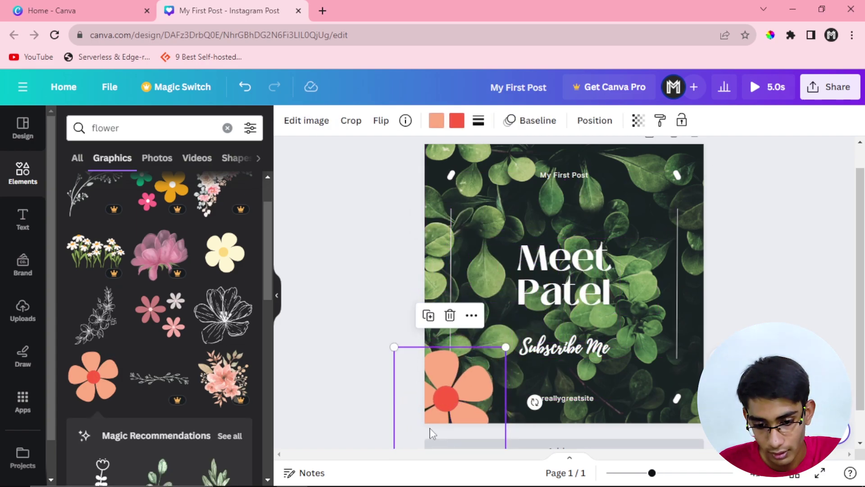
{"action": "left_click", "coordinate": [382, 334]}
Step: Add a pale yellow flower graphic, slightly resized, in the top-right corner
{"action": "scroll", "coordinate": [129, 334], "scroll_direction": "down", "scroll_amount": 3}
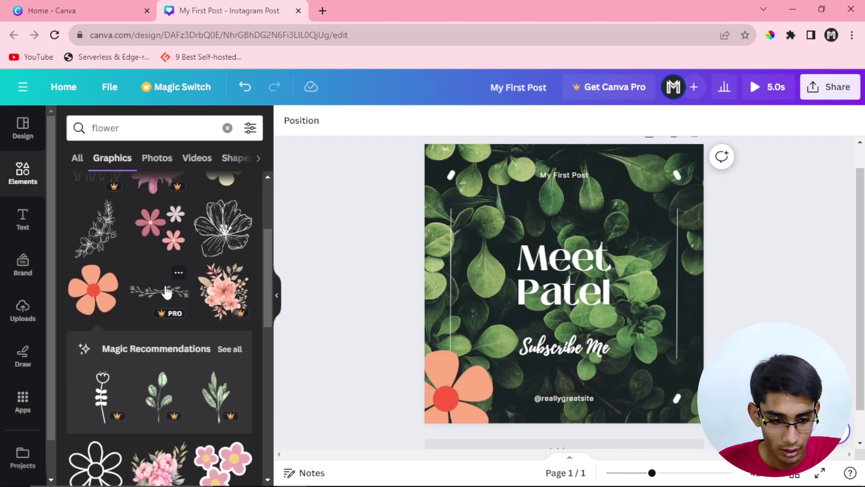
{"action": "scroll", "coordinate": [177, 291], "scroll_direction": "up", "scroll_amount": 3}
{"action": "left_click", "coordinate": [225, 253]}
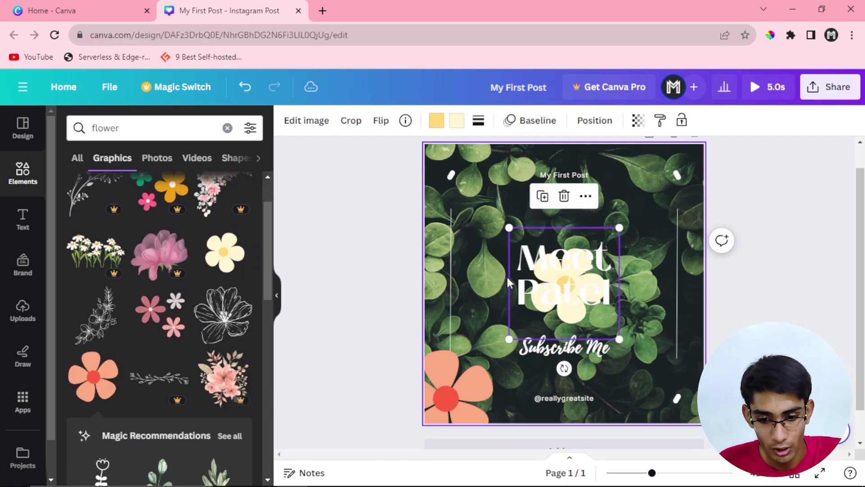
{"action": "left_click_drag", "start_coordinate": [548, 259], "coordinate": [664, 169]}
{"action": "left_click_drag", "start_coordinate": [622, 214], "coordinate": [614, 223]}
{"action": "mouse_move", "coordinate": [656, 196]}
{"action": "left_mouse_down"}
{"action": "mouse_move", "coordinate": [655, 189]}
{"action": "mouse_move", "coordinate": [658, 198]}
{"action": "left_mouse_up"}
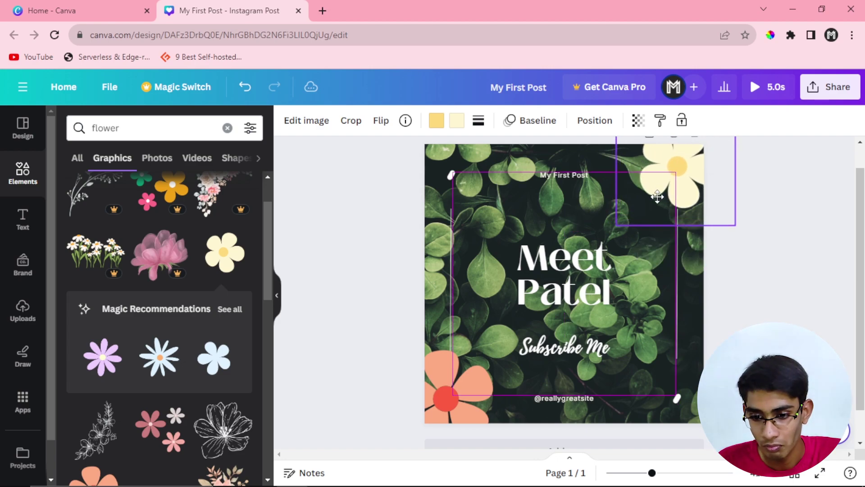
{"action": "left_click", "coordinate": [753, 292]}
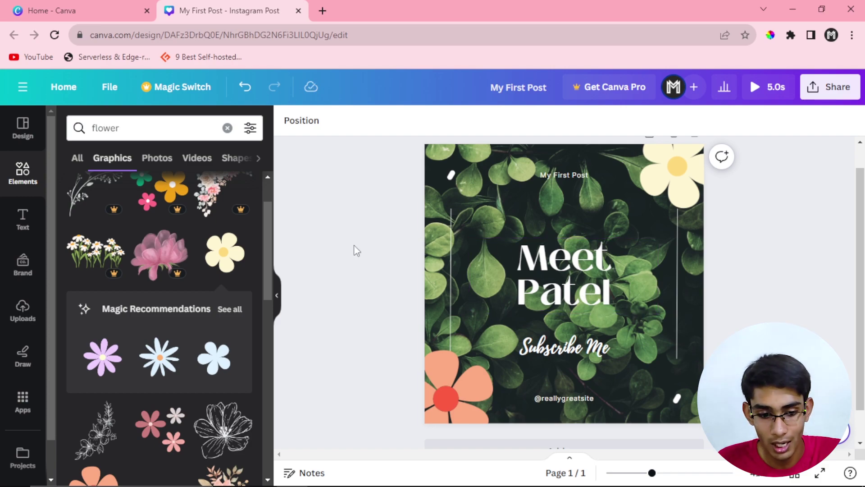
{"action": "scroll", "coordinate": [172, 313], "scroll_direction": "down", "scroll_amount": 3}
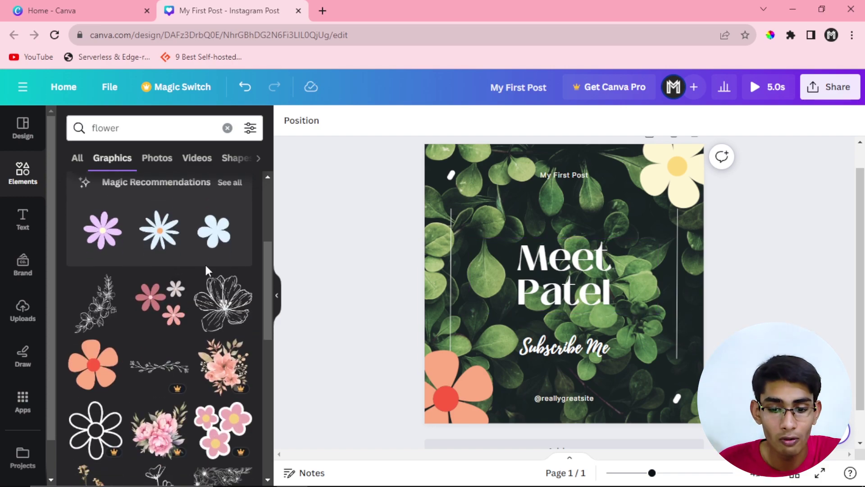
{"action": "left_click", "coordinate": [227, 128]}
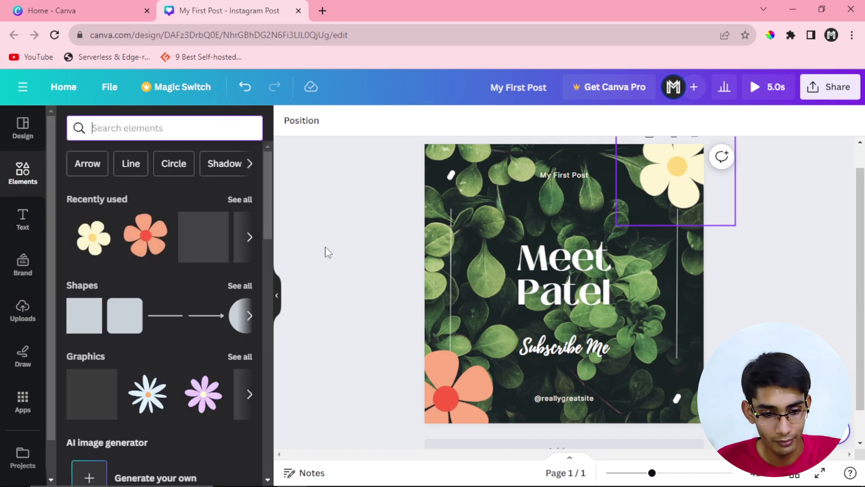
Step: Search Elements for 'leaf' and place the two-green-leaves graphic at the post's upper left
{"action": "scroll", "coordinate": [143, 315], "scroll_direction": "down", "scroll_amount": 4}
{"action": "scroll", "coordinate": [154, 316], "scroll_direction": "up", "scroll_amount": 4}
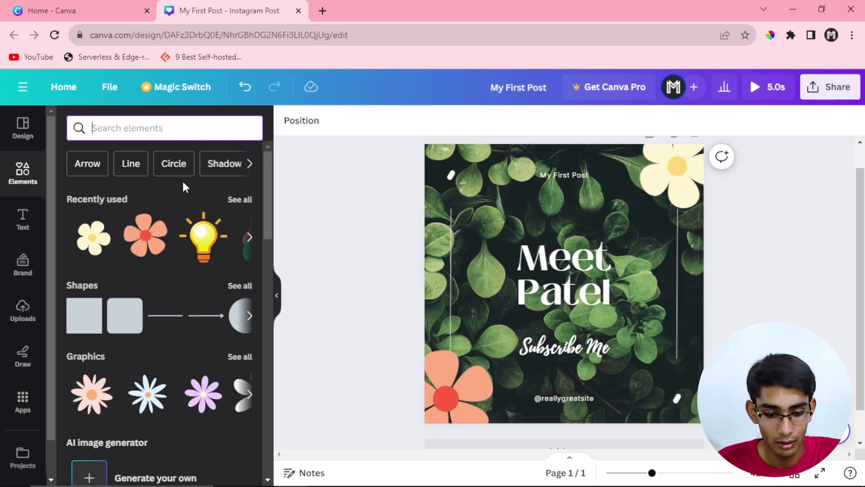
{"action": "type", "text": "leaf"}
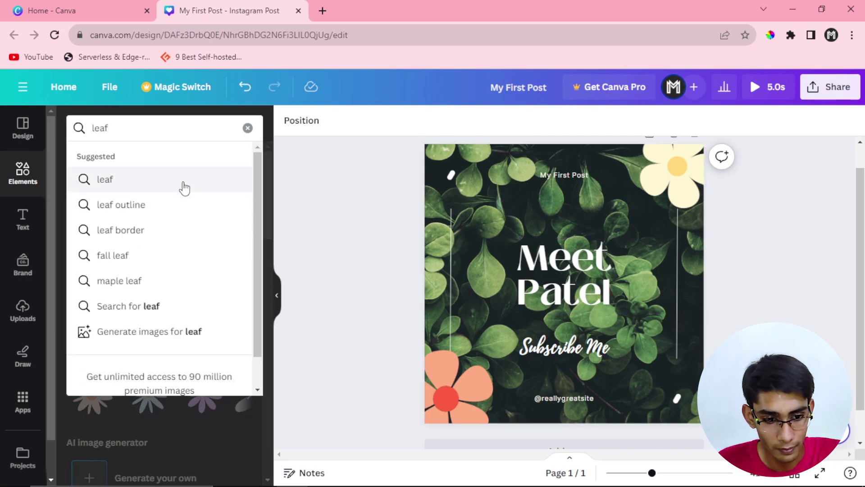
{"action": "left_click", "coordinate": [184, 187]}
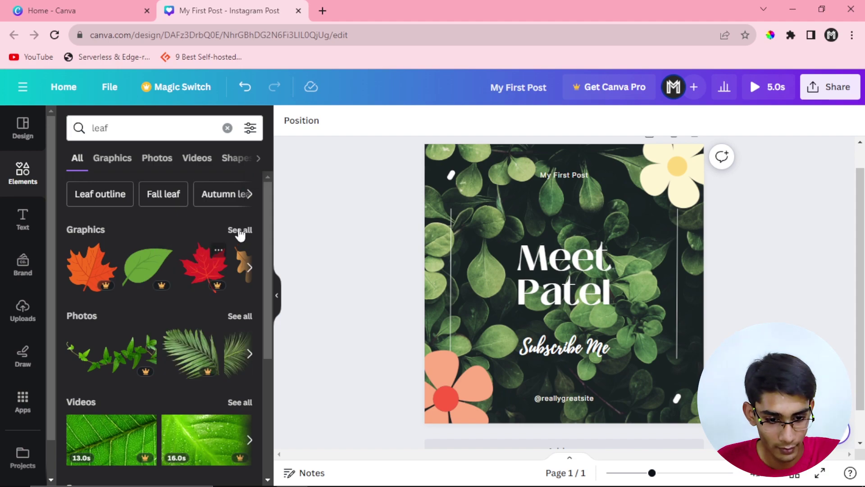
{"action": "left_click", "coordinate": [241, 231]}
{"action": "scroll", "coordinate": [166, 298], "scroll_direction": "down", "scroll_amount": 1}
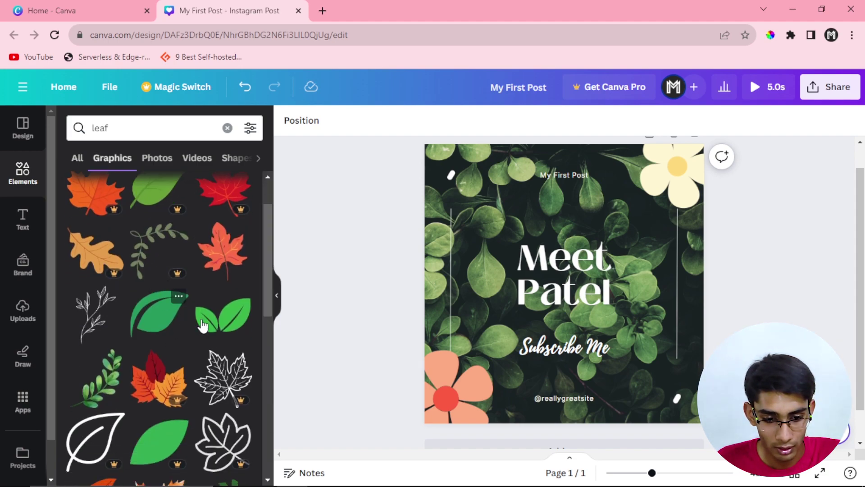
{"action": "left_click", "coordinate": [224, 315]}
{"action": "left_click_drag", "start_coordinate": [565, 286], "coordinate": [496, 212]}
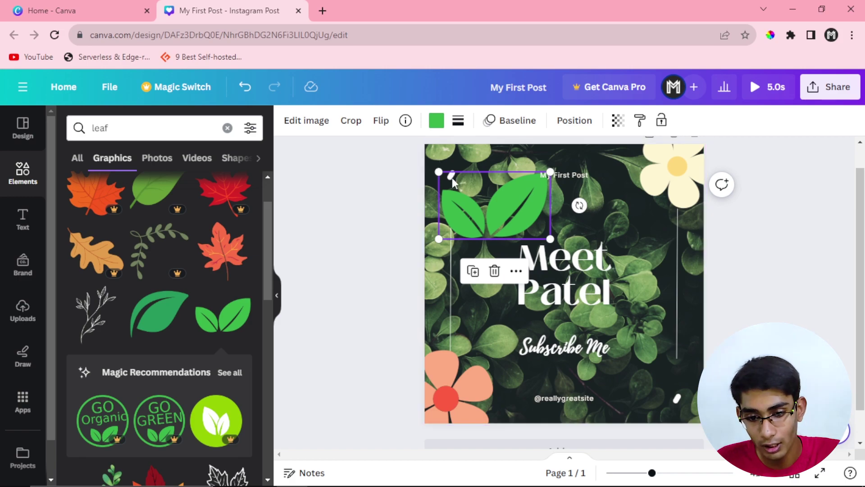
Step: Rotate the leaf graphic to about 138° and push it partly off the top-left corner
{"action": "right_click", "coordinate": [500, 218]}
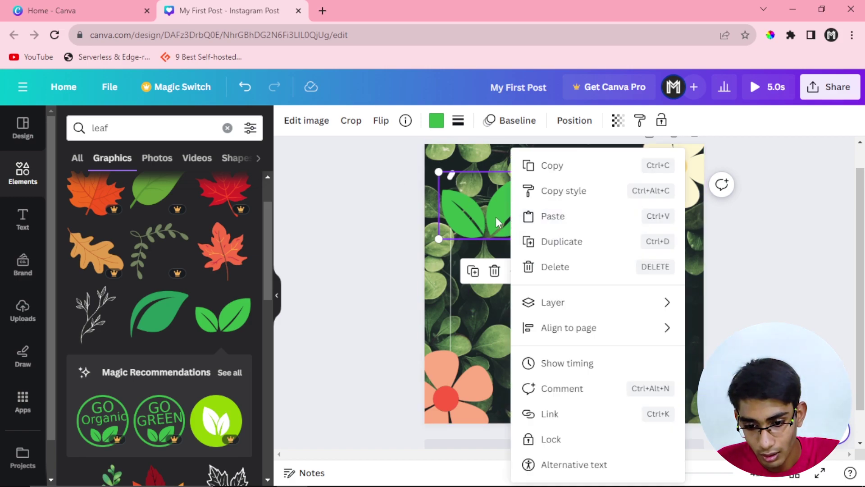
{"action": "left_click", "coordinate": [494, 213]}
{"action": "left_click_drag", "start_coordinate": [492, 208], "coordinate": [487, 229]}
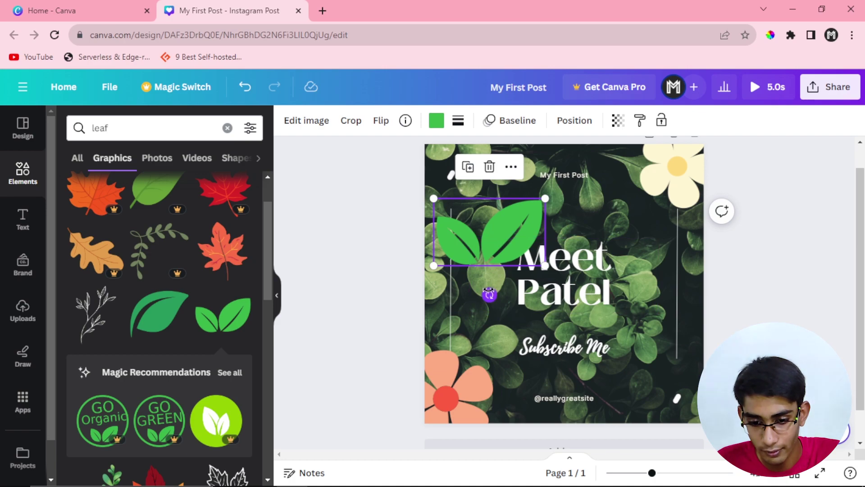
{"action": "left_click_drag", "start_coordinate": [491, 293], "coordinate": [432, 165]}
{"action": "left_click_drag", "start_coordinate": [494, 229], "coordinate": [455, 173]}
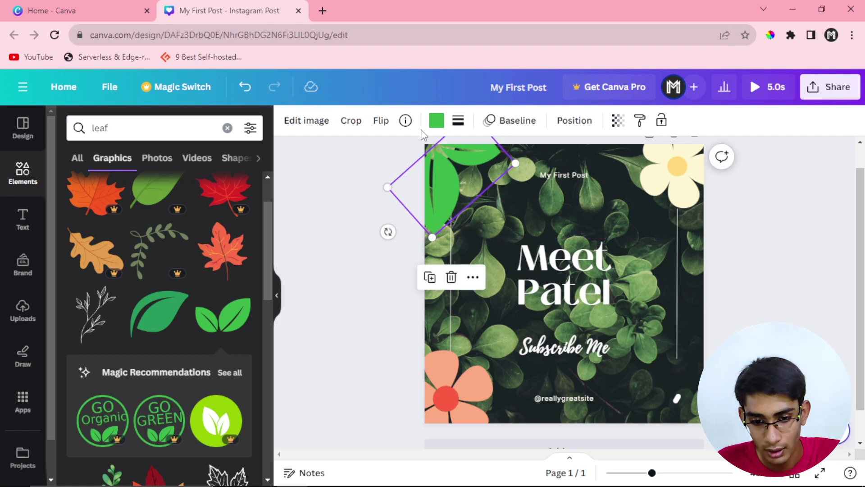
Step: Recolour the corner leaves from green to golden yellow and enlarge them slightly
{"action": "left_click", "coordinate": [436, 120]}
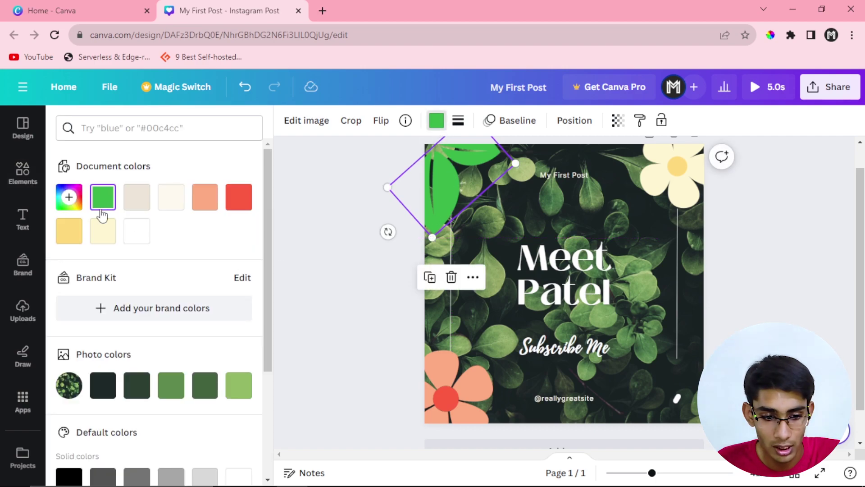
{"action": "left_click", "coordinate": [137, 197]}
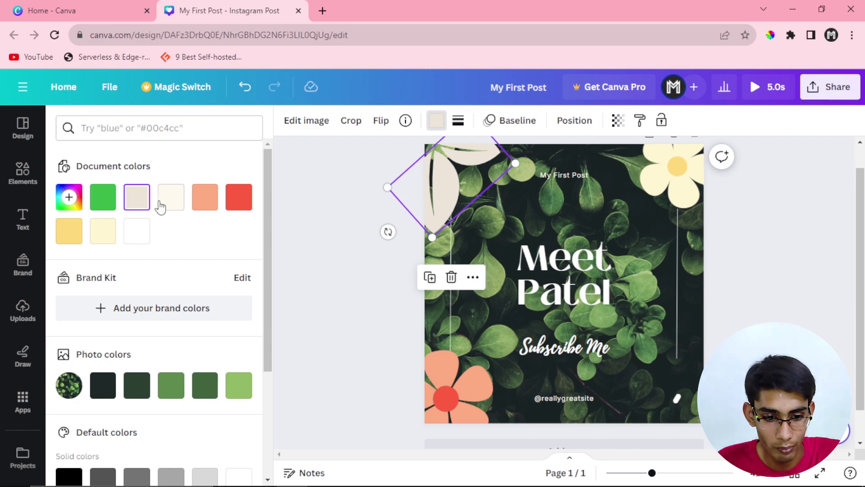
{"action": "left_click", "coordinate": [209, 198]}
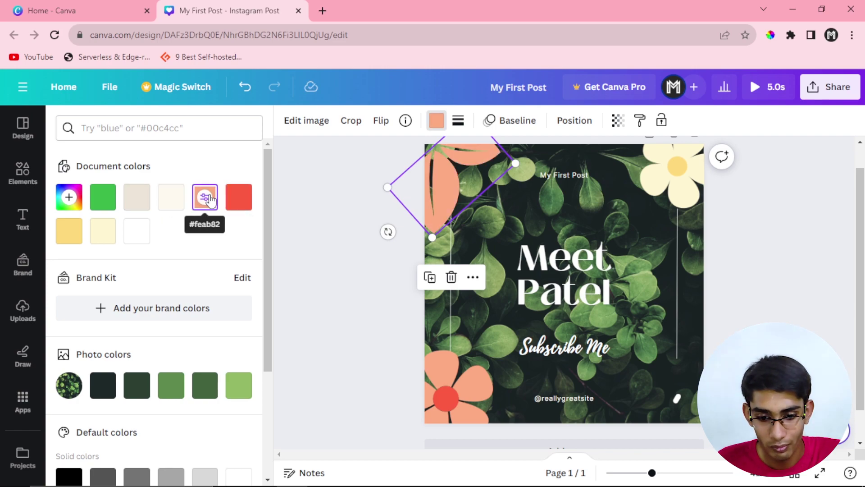
{"action": "left_click", "coordinate": [69, 230]}
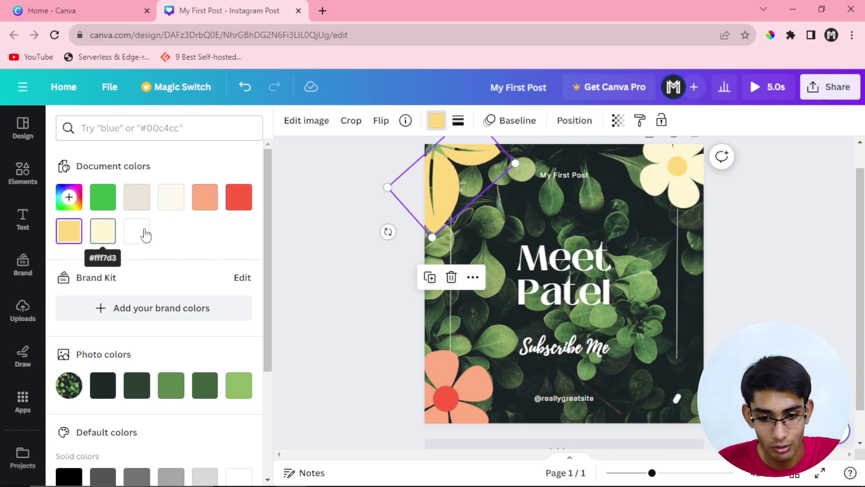
{"action": "left_click", "coordinate": [419, 212]}
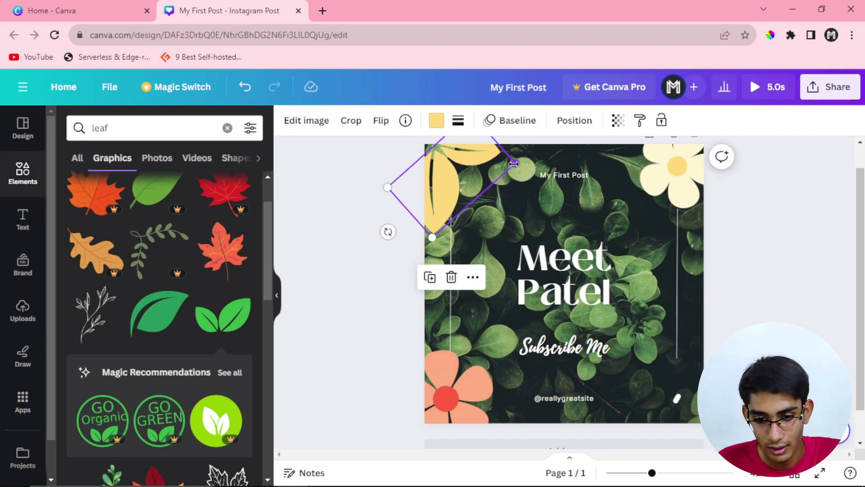
{"action": "left_click_drag", "start_coordinate": [514, 164], "coordinate": [523, 168]}
{"action": "left_click_drag", "start_coordinate": [468, 186], "coordinate": [470, 182]}
{"action": "left_click", "coordinate": [359, 228]}
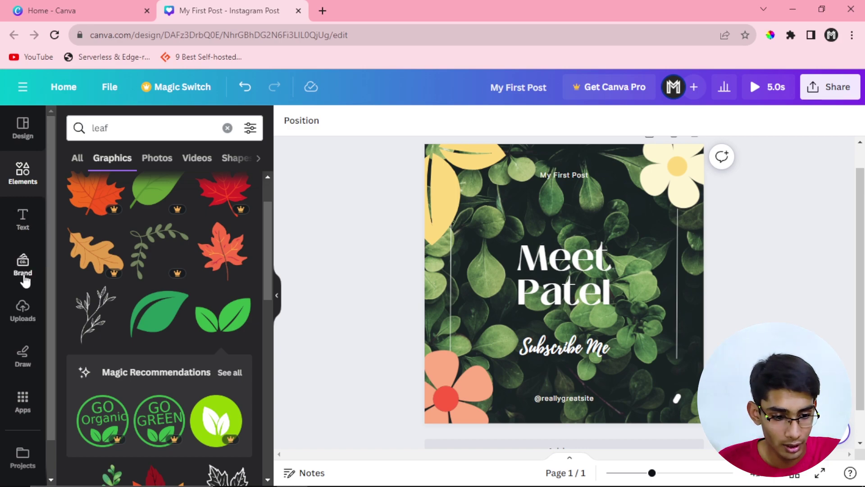
Step: Browse the uploaded Images, Videos and Audio, then bring up the Draw pens
{"action": "left_click", "coordinate": [22, 308]}
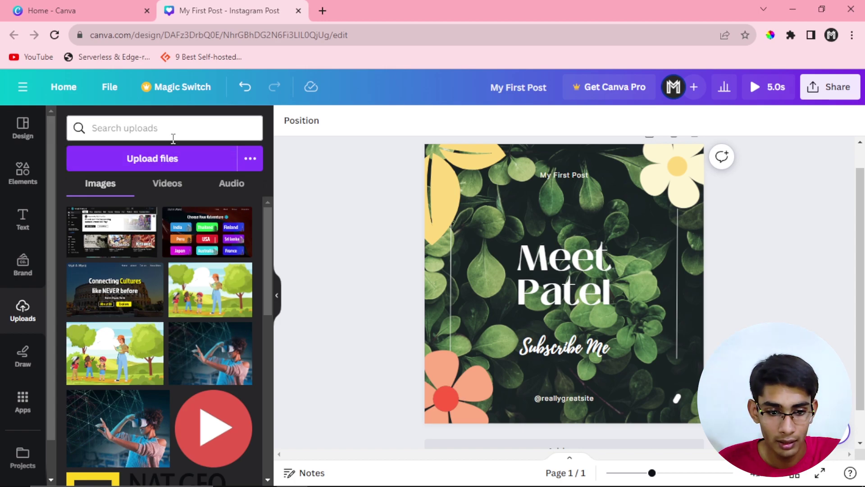
{"action": "left_click", "coordinate": [173, 185]}
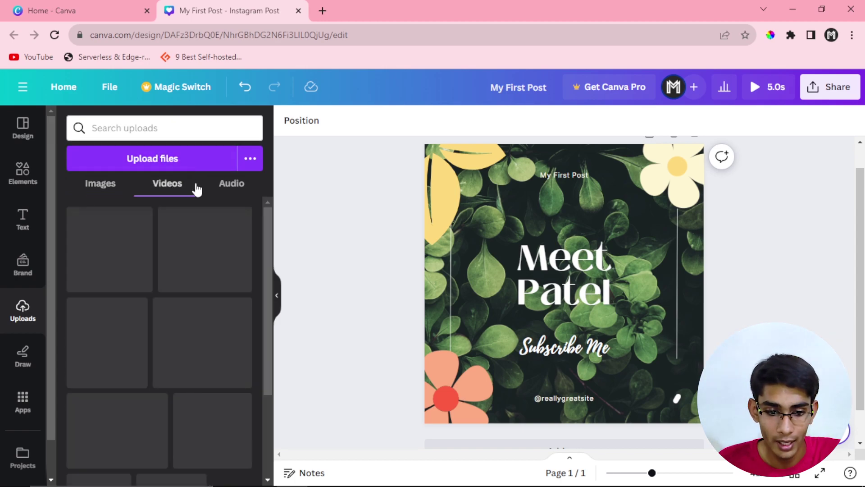
{"action": "left_click", "coordinate": [107, 190]}
{"action": "left_click", "coordinate": [165, 186]}
{"action": "left_click", "coordinate": [232, 184]}
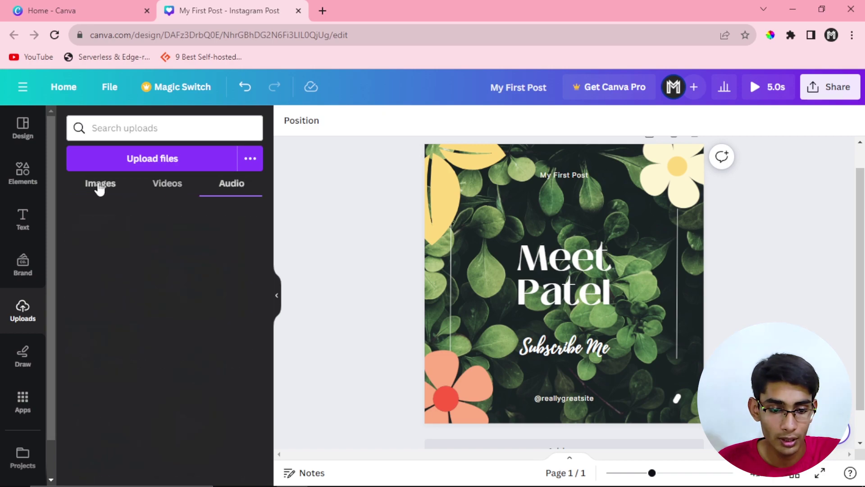
{"action": "left_click", "coordinate": [100, 184]}
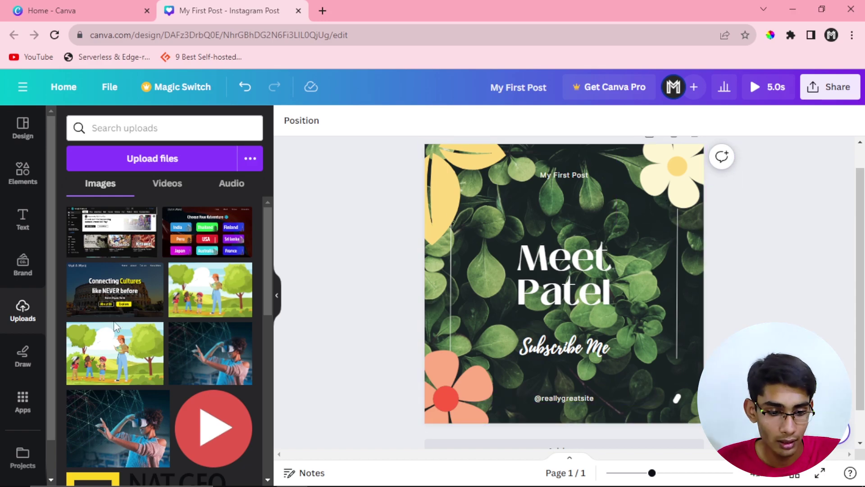
{"action": "left_click", "coordinate": [27, 357]}
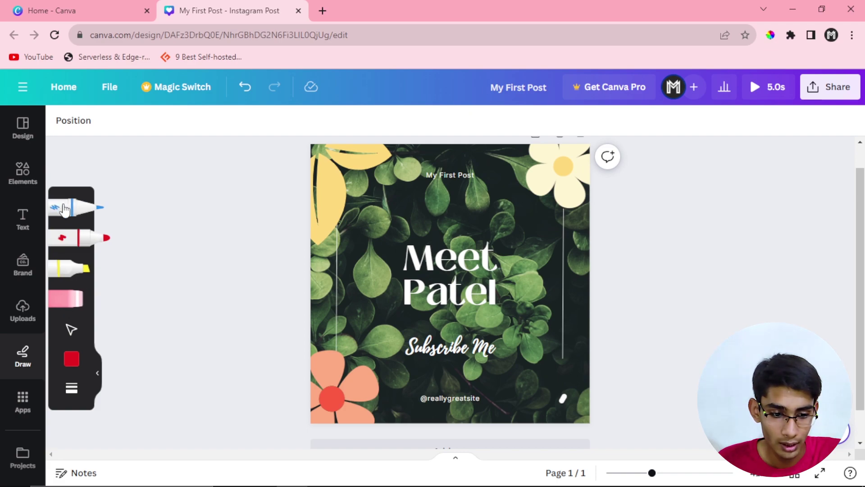
Step: Draw a trial pen stroke over the title, undo it with Ctrl+Z, and close Draw
{"action": "mouse_move", "coordinate": [373, 207]}
{"action": "left_mouse_down"}
{"action": "mouse_move", "coordinate": [417, 244]}
{"action": "mouse_move", "coordinate": [379, 328]}
{"action": "left_mouse_up"}
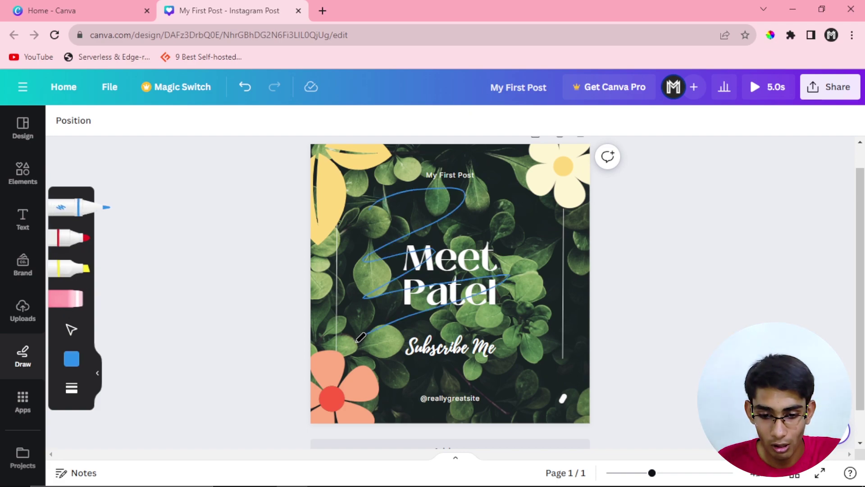
{"action": "key", "text": "ctrl+z"}
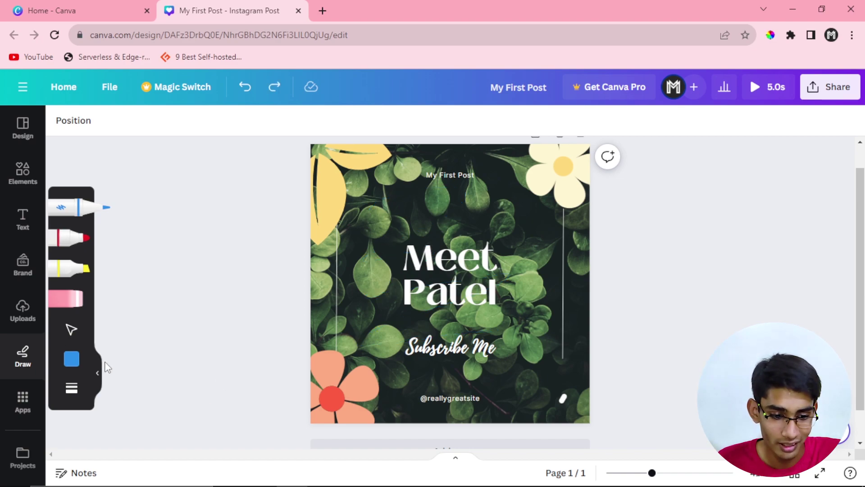
{"action": "left_click", "coordinate": [22, 354]}
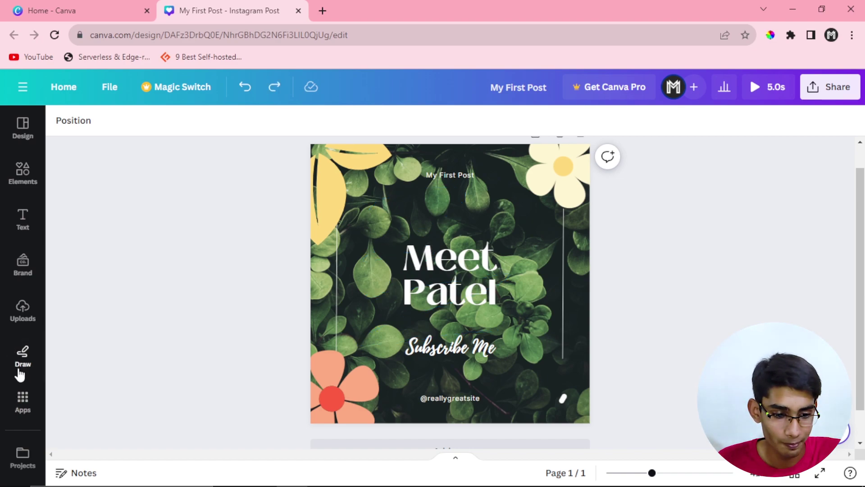
{"action": "left_click", "coordinate": [23, 398]}
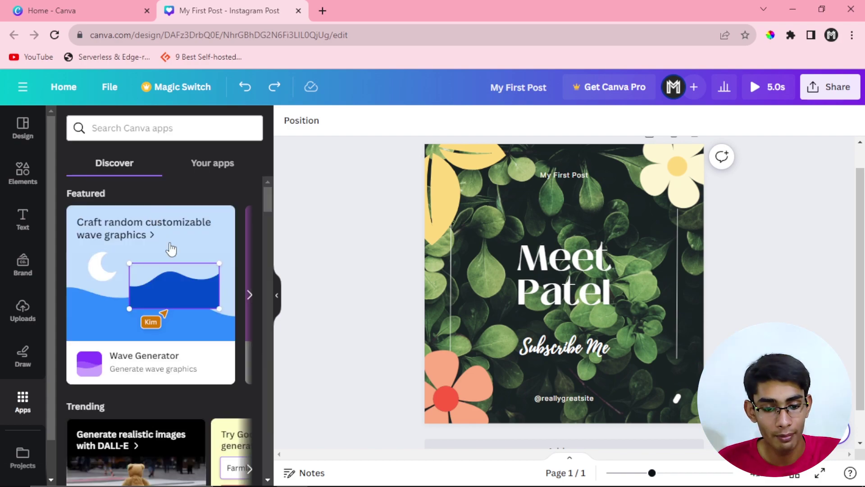
{"action": "left_click", "coordinate": [250, 298]}
{"action": "scroll", "coordinate": [248, 288], "scroll_direction": "down", "scroll_amount": 5}
{"action": "scroll", "coordinate": [133, 311], "scroll_direction": "down", "scroll_amount": 3}
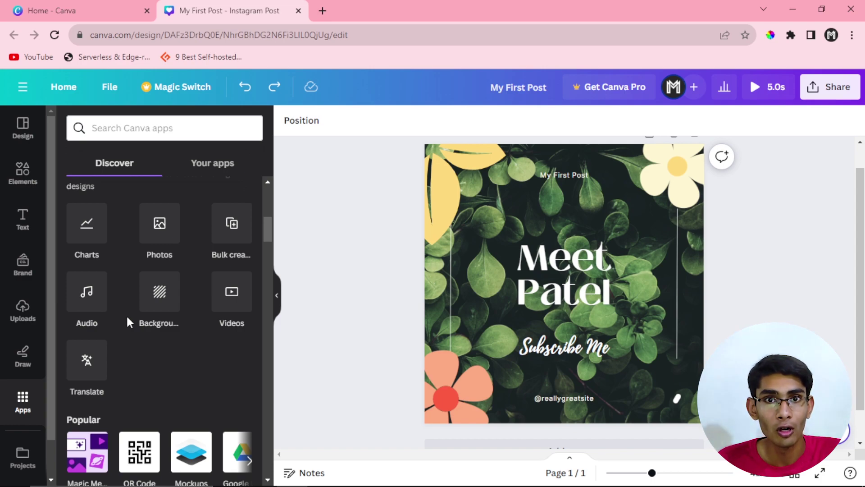
{"action": "scroll", "coordinate": [127, 318], "scroll_direction": "down", "scroll_amount": 2}
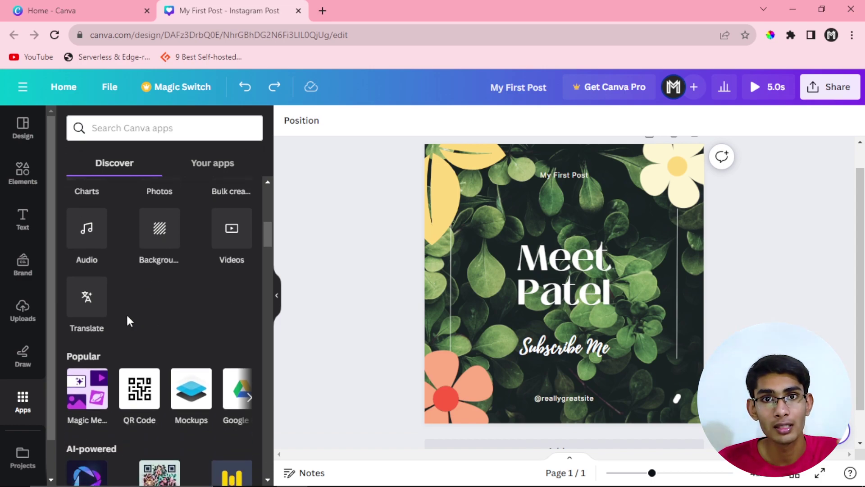
{"action": "scroll", "coordinate": [128, 321], "scroll_direction": "down", "scroll_amount": 3}
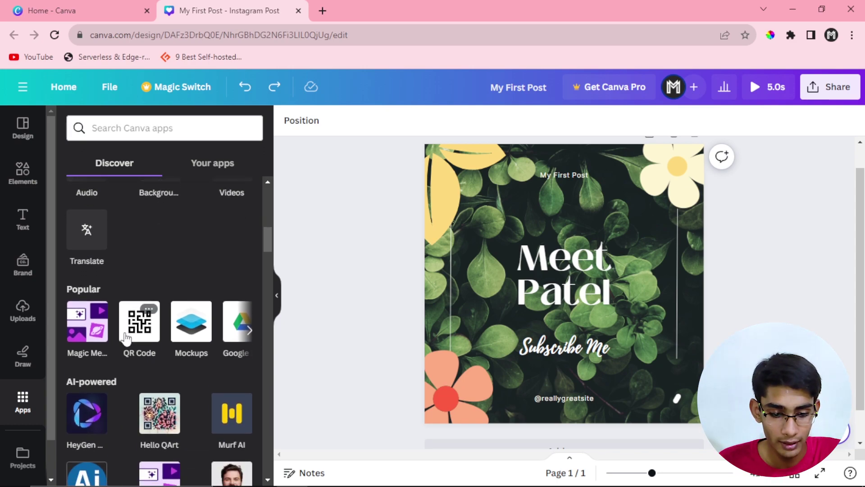
{"action": "scroll", "coordinate": [127, 340], "scroll_direction": "up", "scroll_amount": 3}
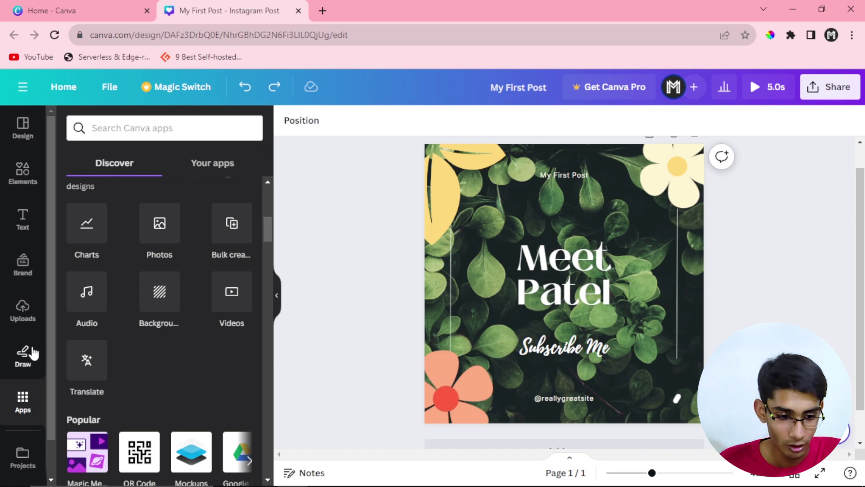
{"action": "left_click", "coordinate": [26, 189]}
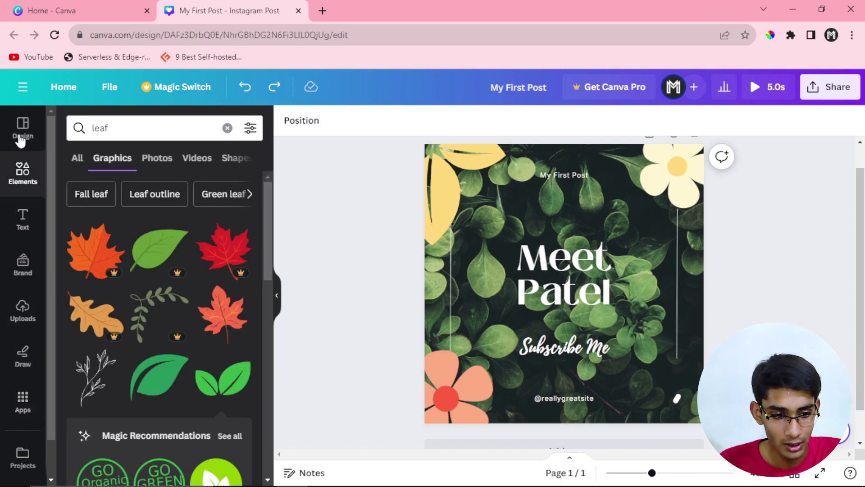
{"action": "left_click", "coordinate": [19, 138]}
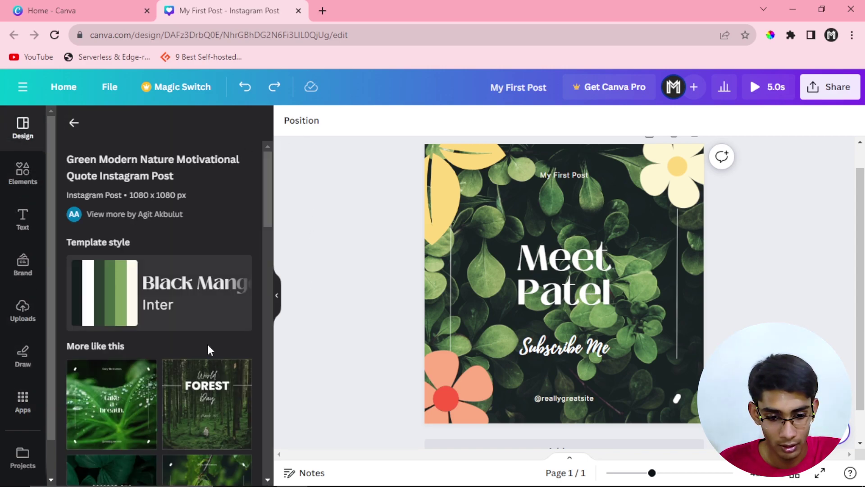
{"action": "scroll", "coordinate": [231, 333], "scroll_direction": "down", "scroll_amount": 3}
{"action": "left_click", "coordinate": [277, 295]}
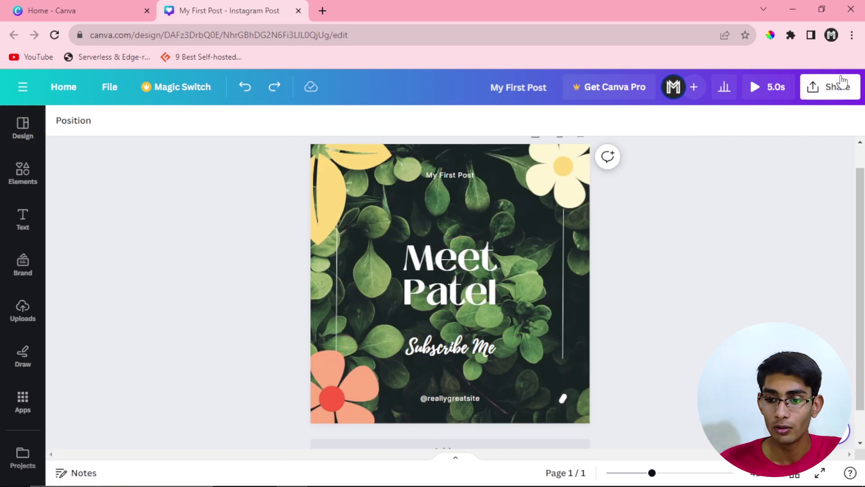
Step: Download the design via Share > Download, switching the file type from MP4 Video to PNG
{"action": "left_click", "coordinate": [841, 84]}
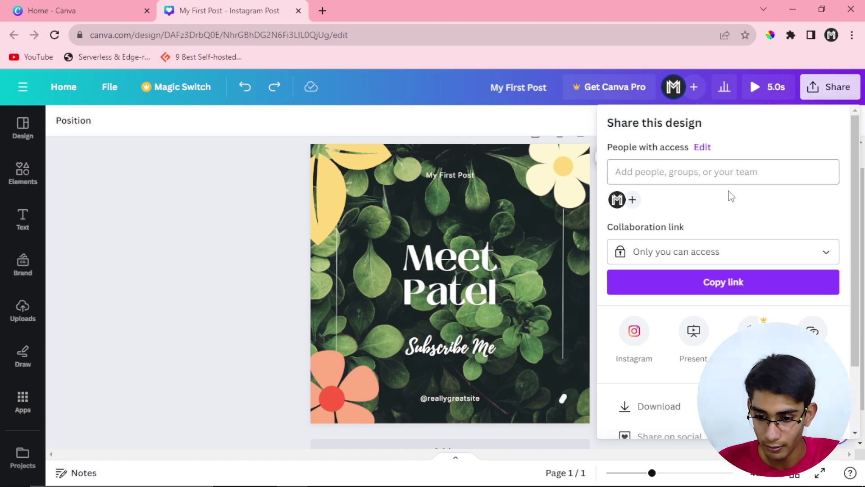
{"action": "left_click", "coordinate": [644, 406]}
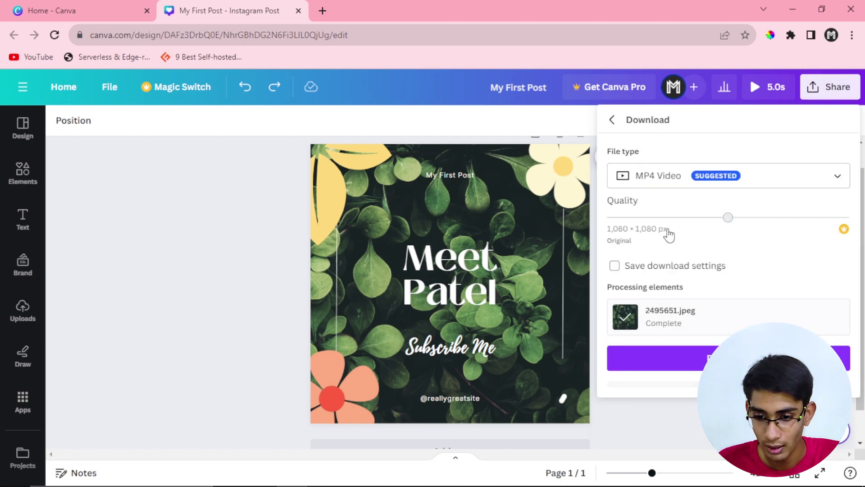
{"action": "left_click", "coordinate": [674, 184]}
{"action": "scroll", "coordinate": [675, 267], "scroll_direction": "up", "scroll_amount": 1}
{"action": "scroll", "coordinate": [674, 267], "scroll_direction": "down", "scroll_amount": 2}
{"action": "scroll", "coordinate": [664, 280], "scroll_direction": "up", "scroll_amount": 4}
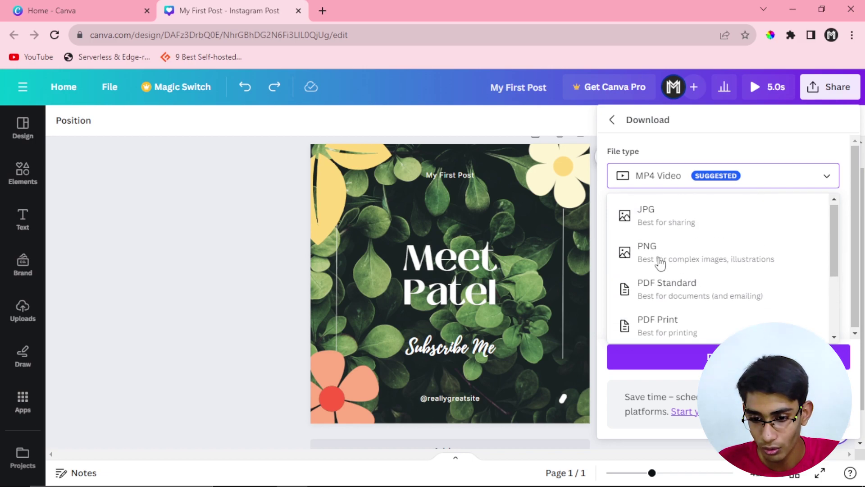
{"action": "left_click", "coordinate": [659, 246]}
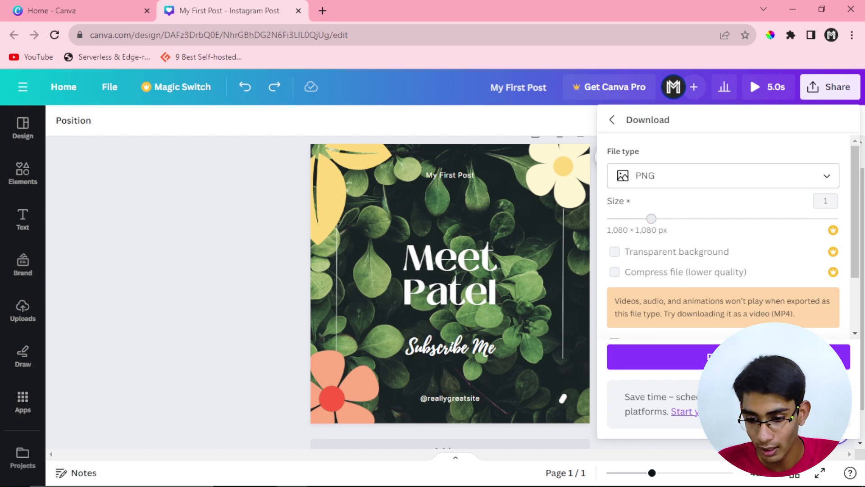
{"action": "left_click", "coordinate": [662, 356]}
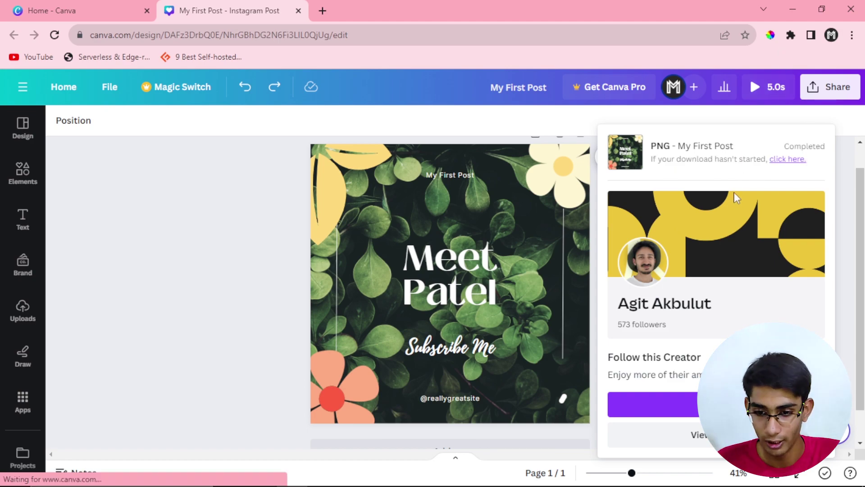
Step: Open My First Post.png (1,590 KB) from Chrome's recent downloads in Photos
{"action": "left_click", "coordinate": [791, 35]}
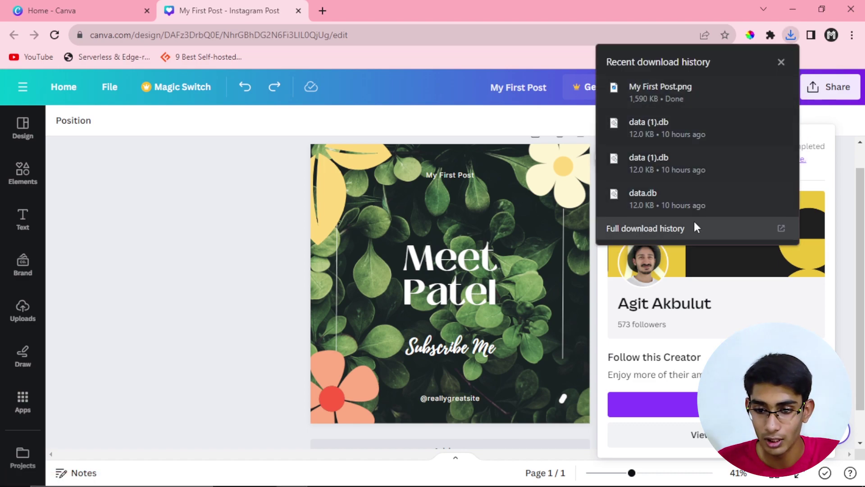
{"action": "left_click", "coordinate": [663, 89]}
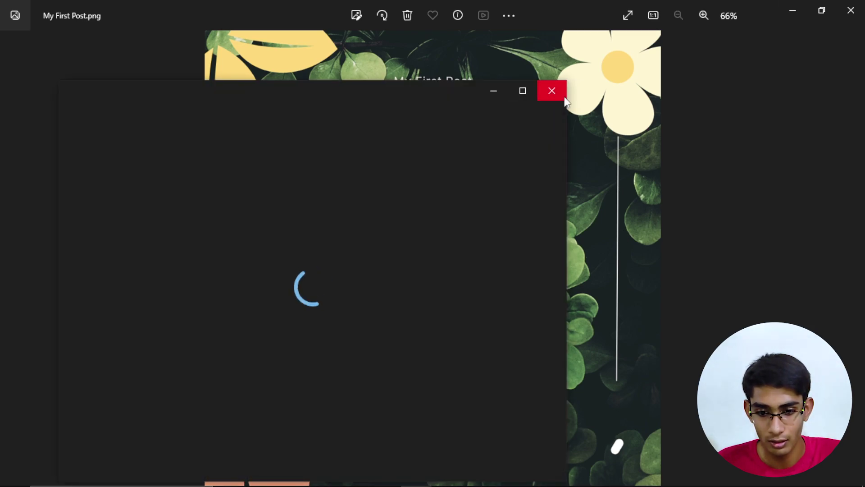
Step: Review the downloaded PNG post full screen in Photos, then close the viewer
{"action": "left_click", "coordinate": [551, 90]}
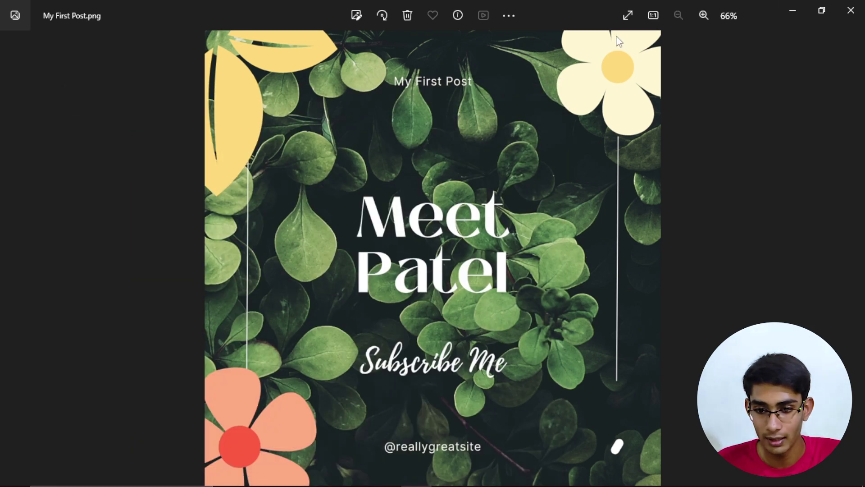
{"action": "left_click", "coordinate": [625, 14]}
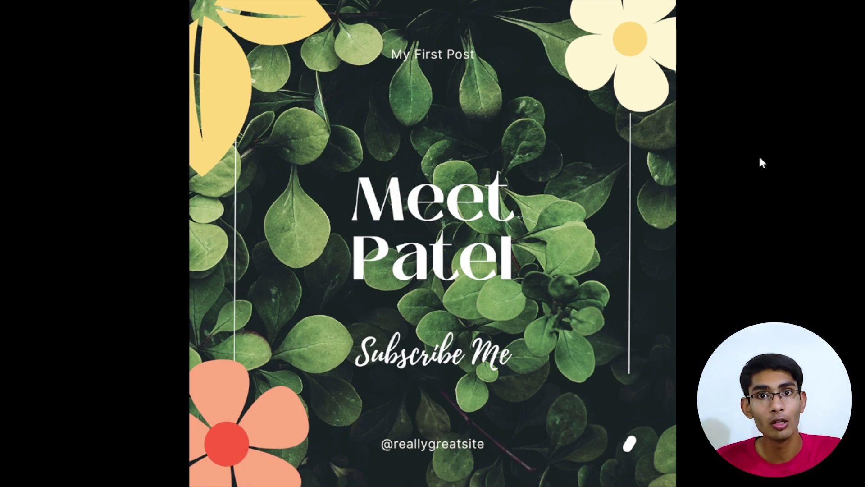
{"action": "key", "text": "Escape"}
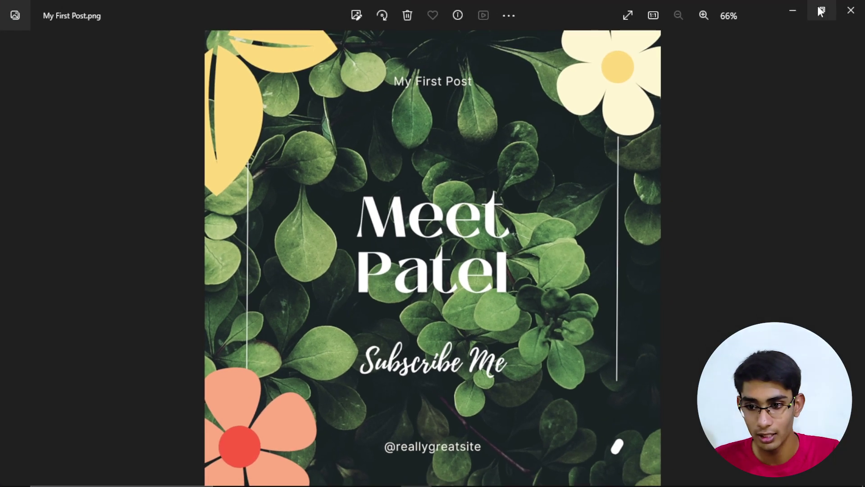
{"action": "left_click", "coordinate": [847, 9]}
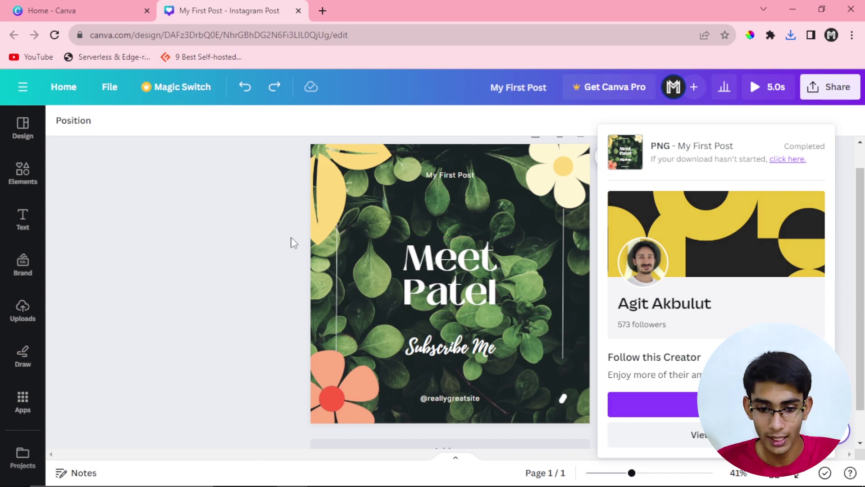
Step: Dismiss the download panel, return to Canva's home page and show the Presentations designs
{"action": "left_click", "coordinate": [290, 242]}
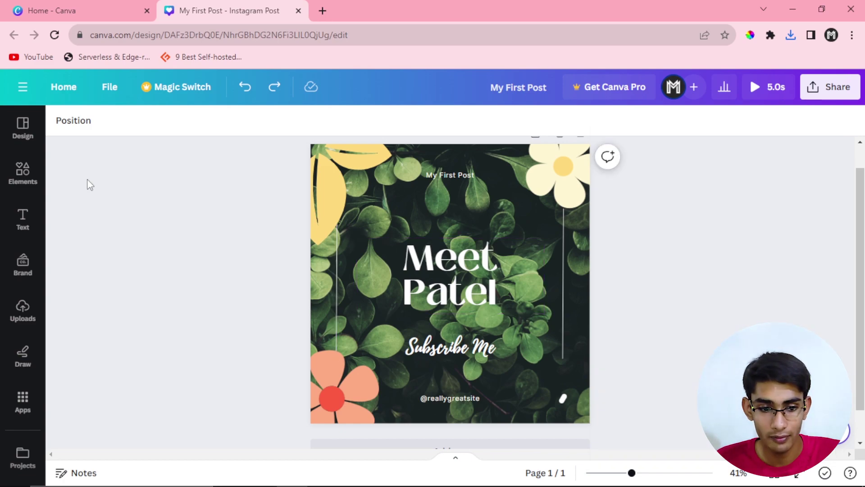
{"action": "left_click", "coordinate": [59, 92]}
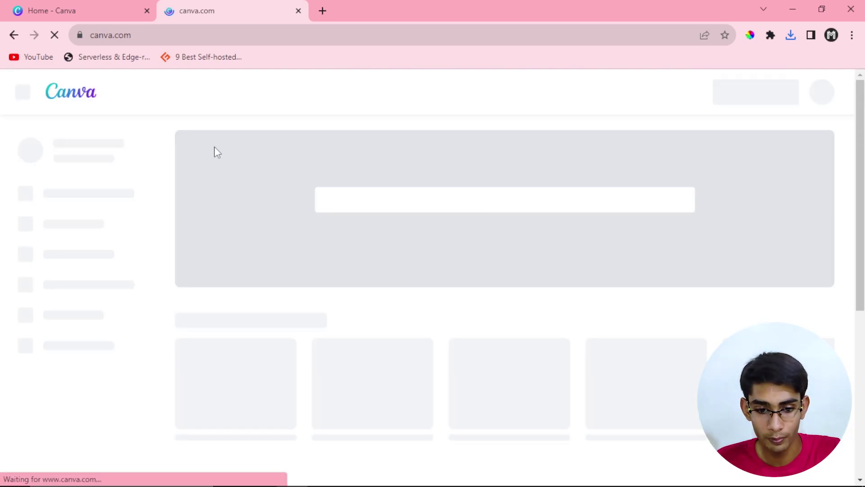
{"action": "scroll", "coordinate": [236, 153], "scroll_direction": "down", "scroll_amount": 2}
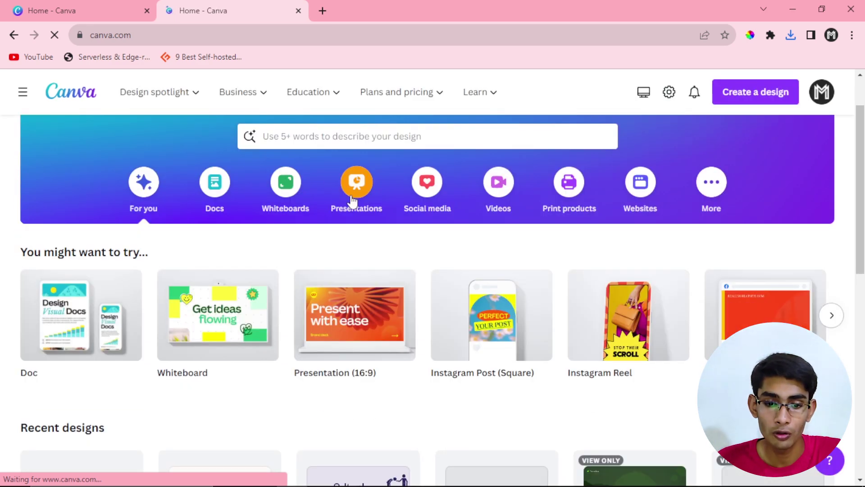
{"action": "left_click", "coordinate": [352, 198]}
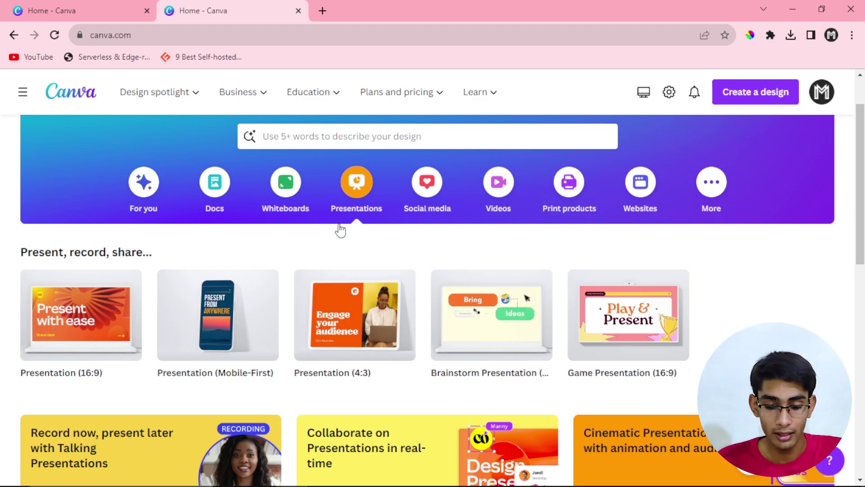
Step: Browse the presentation templates, then search the home page designs for 'diwali'
{"action": "scroll", "coordinate": [341, 232], "scroll_direction": "down", "scroll_amount": 3}
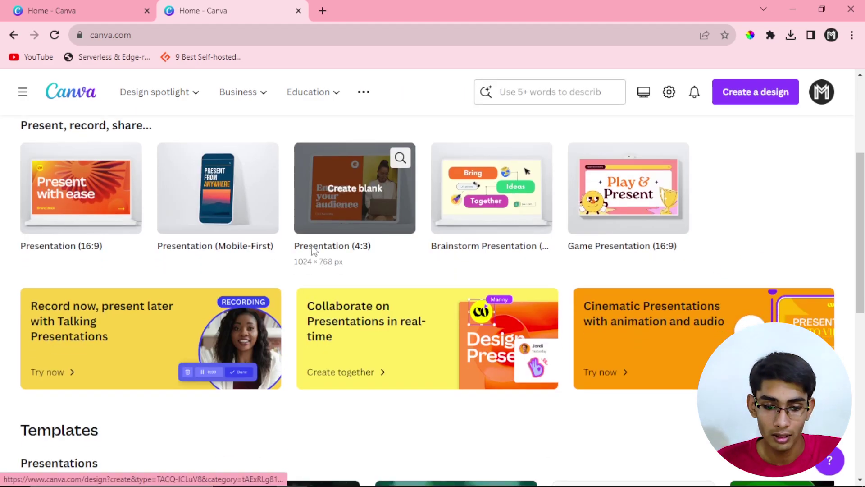
{"action": "scroll", "coordinate": [271, 279], "scroll_direction": "down", "scroll_amount": 5}
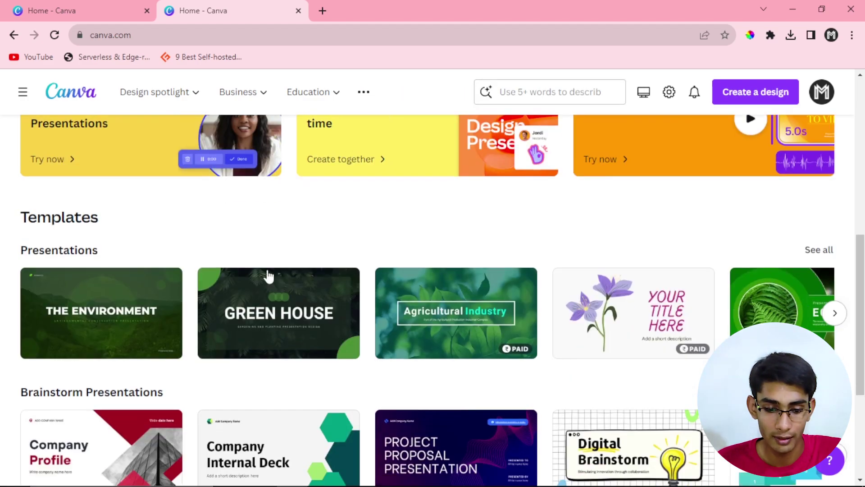
{"action": "scroll", "coordinate": [269, 275], "scroll_direction": "down", "scroll_amount": 2}
{"action": "scroll", "coordinate": [98, 233], "scroll_direction": "down", "scroll_amount": 2}
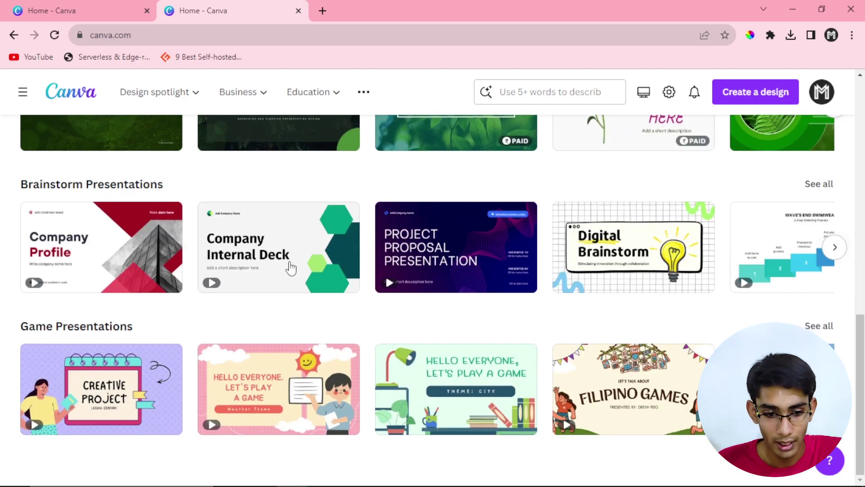
{"action": "scroll", "coordinate": [411, 318], "scroll_direction": "up", "scroll_amount": 10}
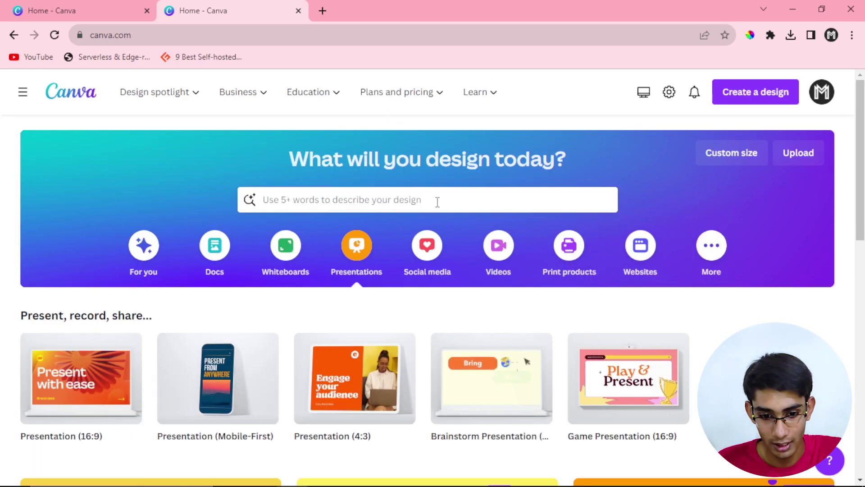
{"action": "left_click", "coordinate": [396, 200]}
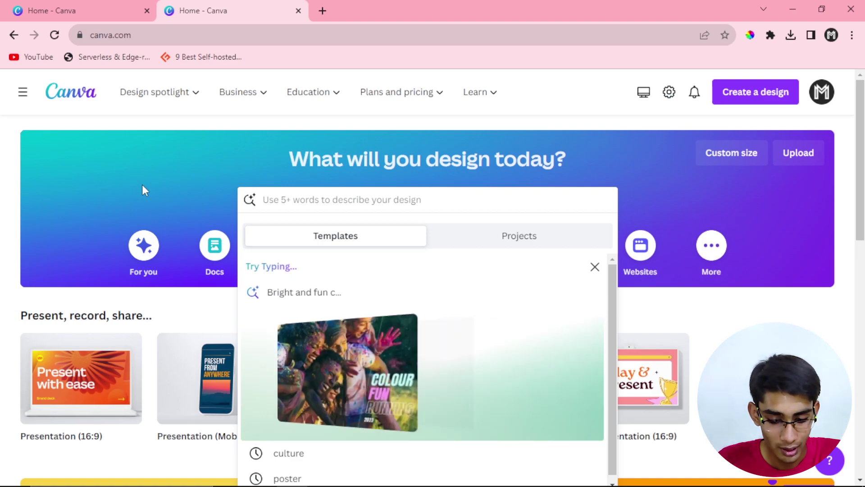
{"action": "type", "text": "diwali"}
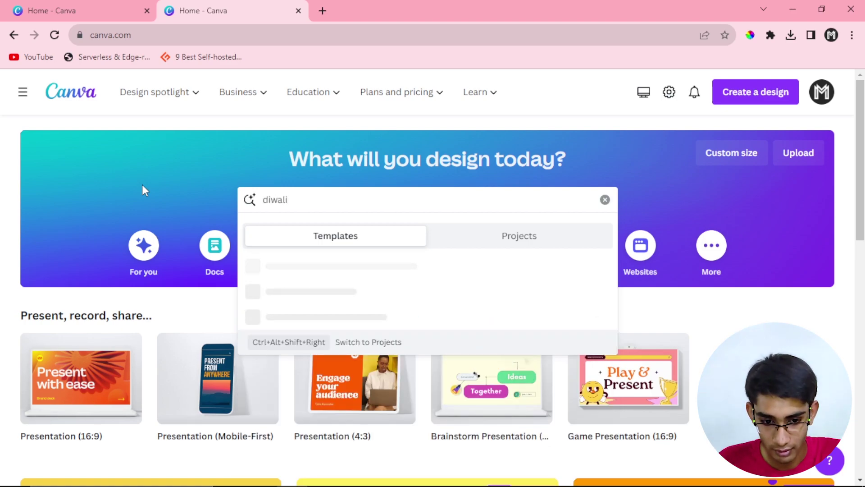